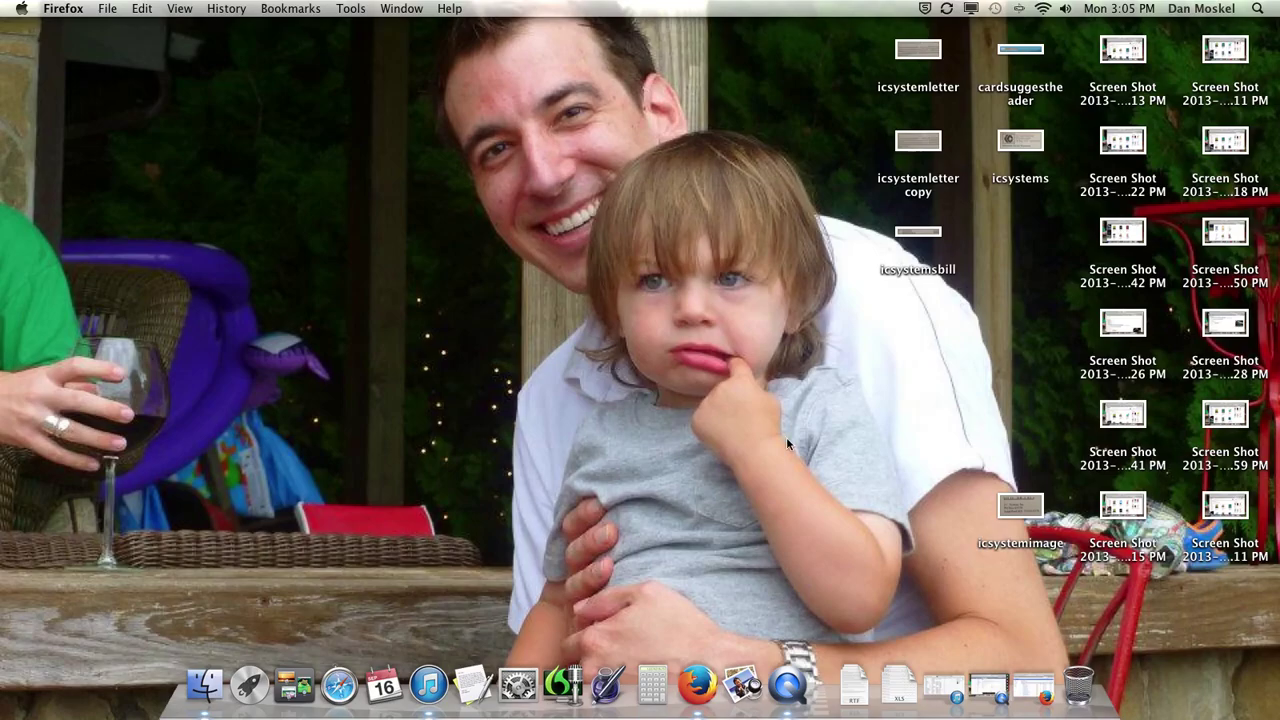
Restore the minimized Firefox window from the Dock, showing the AdSense ad units list
click(1034, 686)
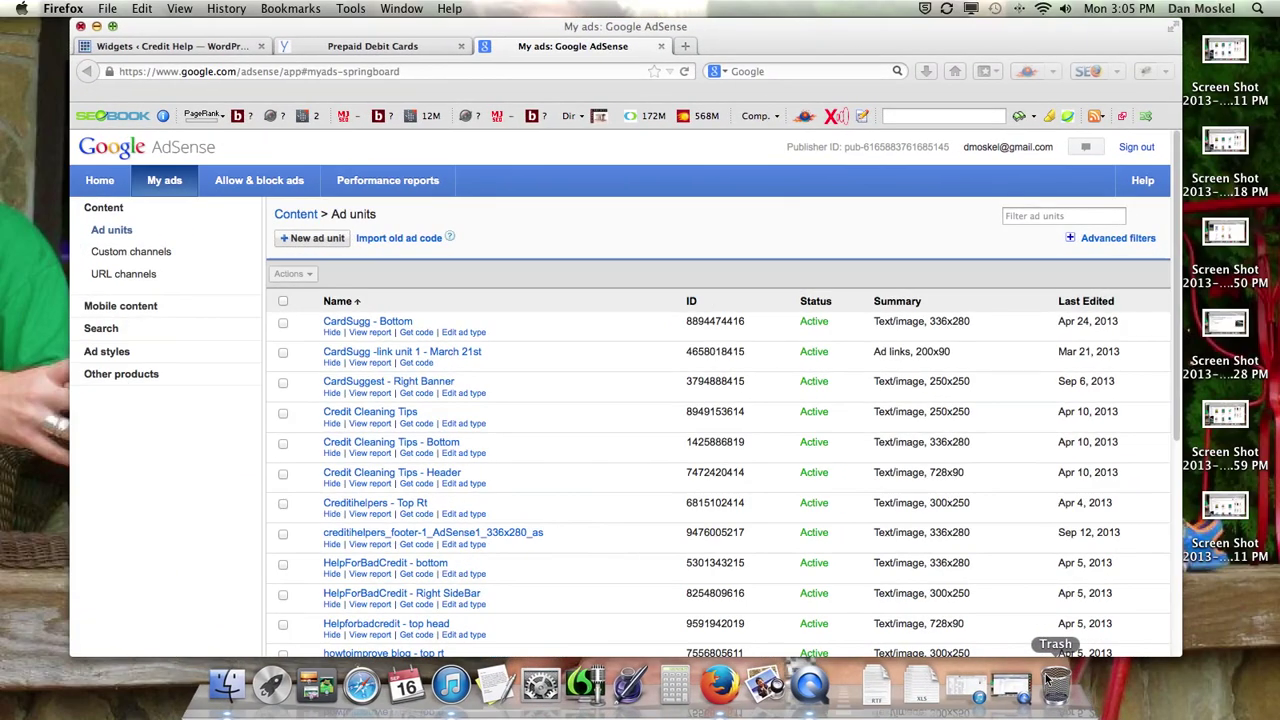
Review the live Prepaid Debit Cards post and its sidebar, then return to the AdSense ad units list
click(370, 46)
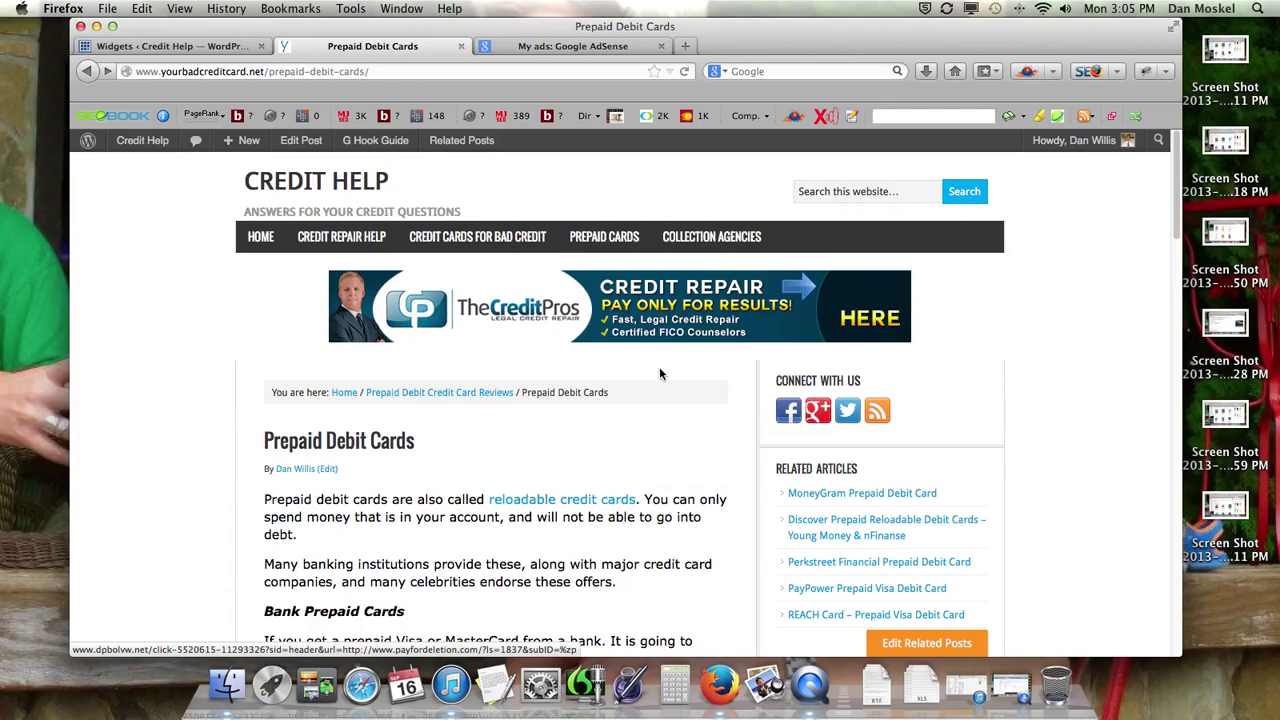
scroll(727, 399, down, 1)
scroll(727, 399, down, 3)
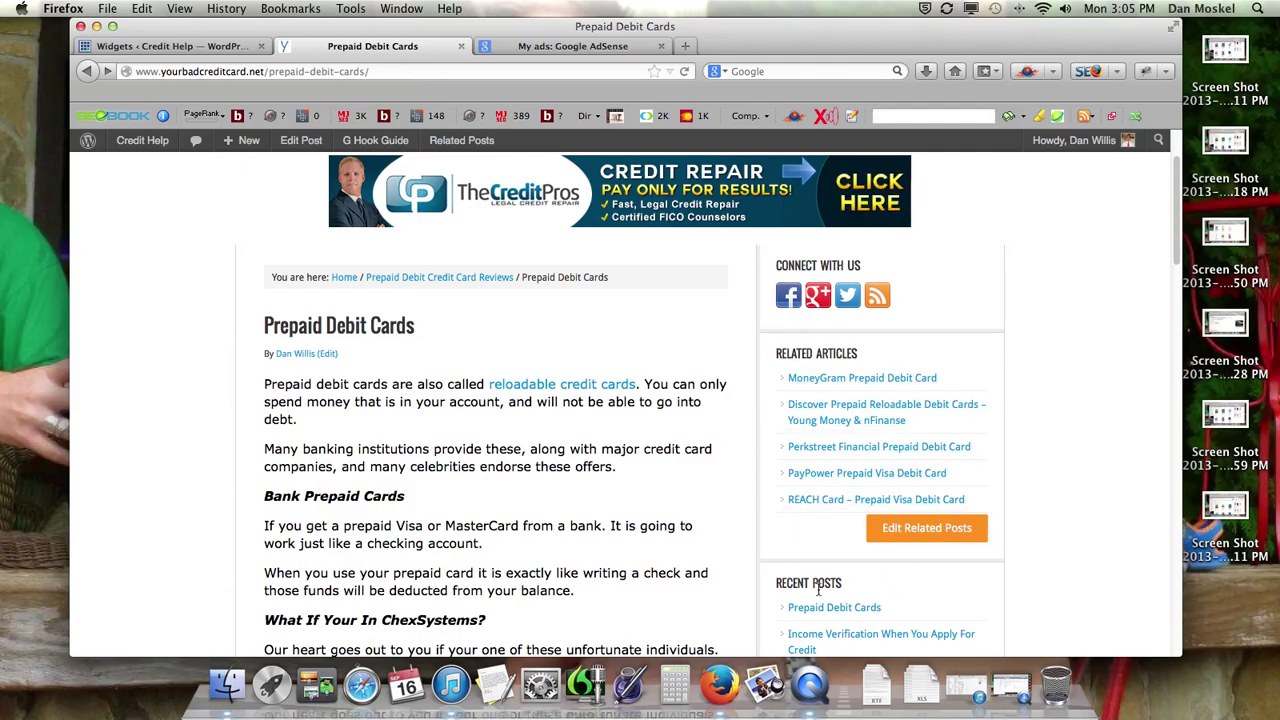
scroll(826, 362, down, 4)
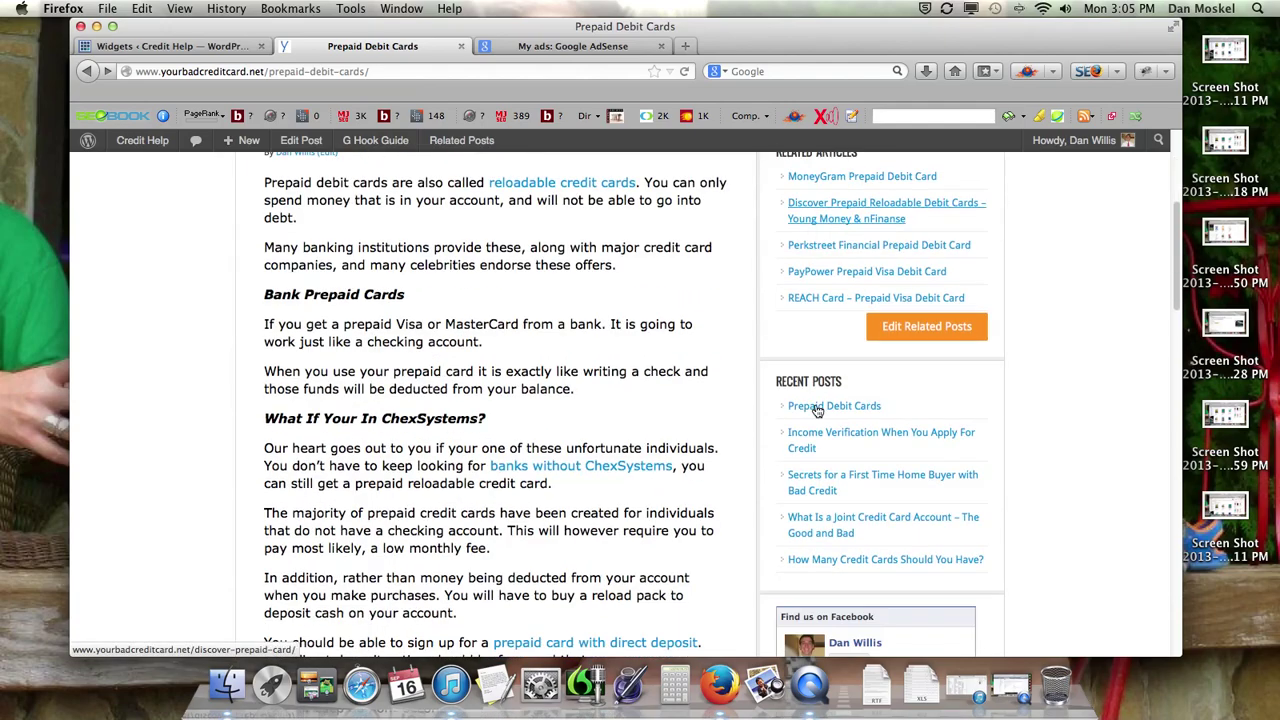
scroll(806, 500, up, 4)
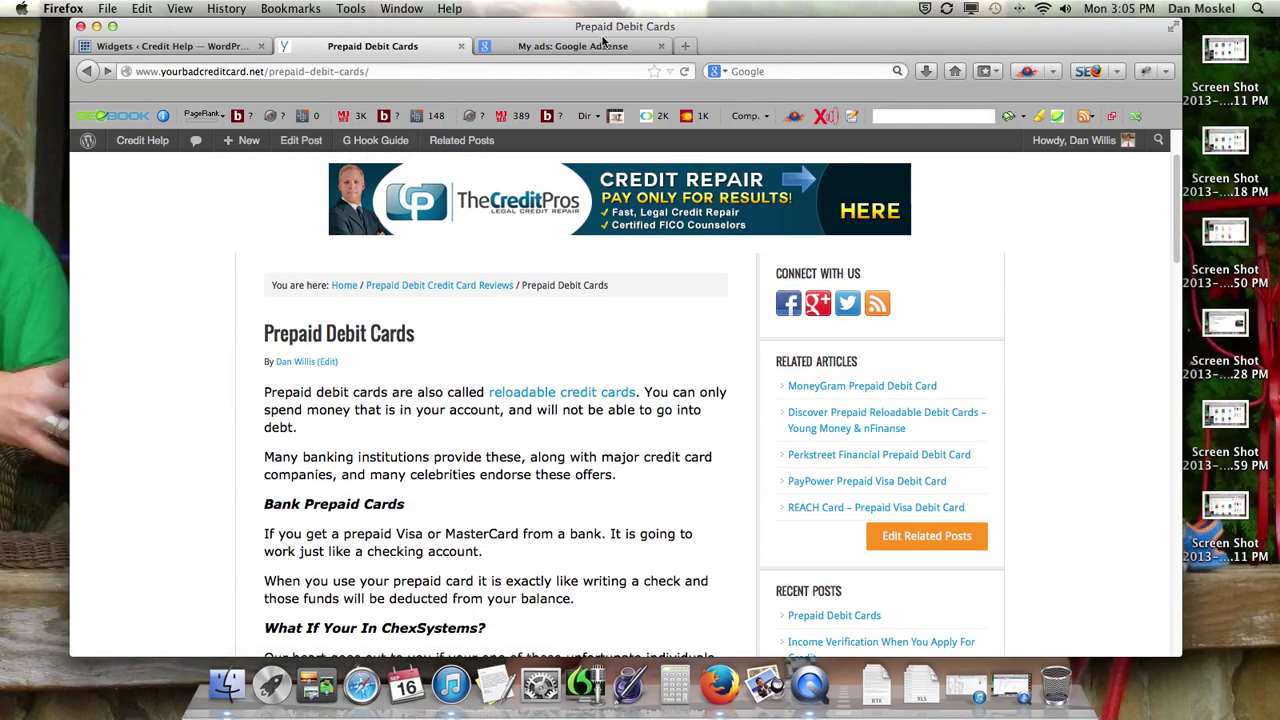
click(571, 40)
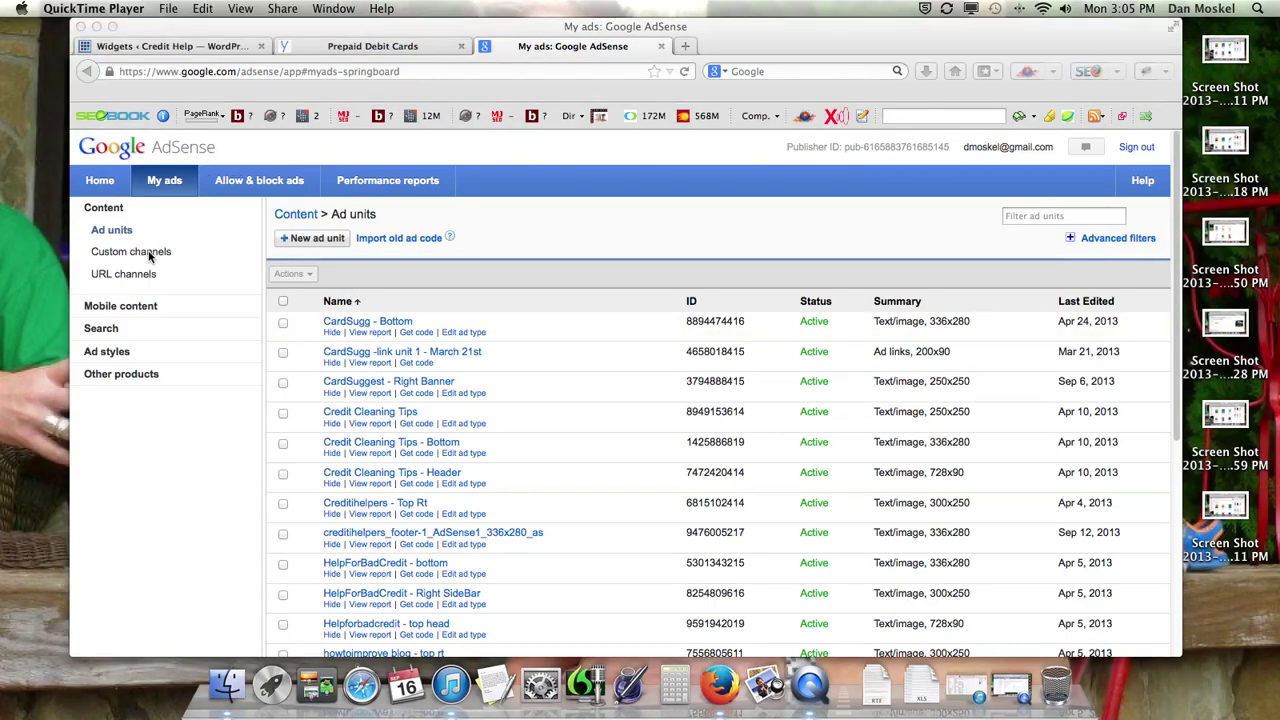
Create a new AdSense ad unit with the 250 x 250 - Square ad size
click(317, 242)
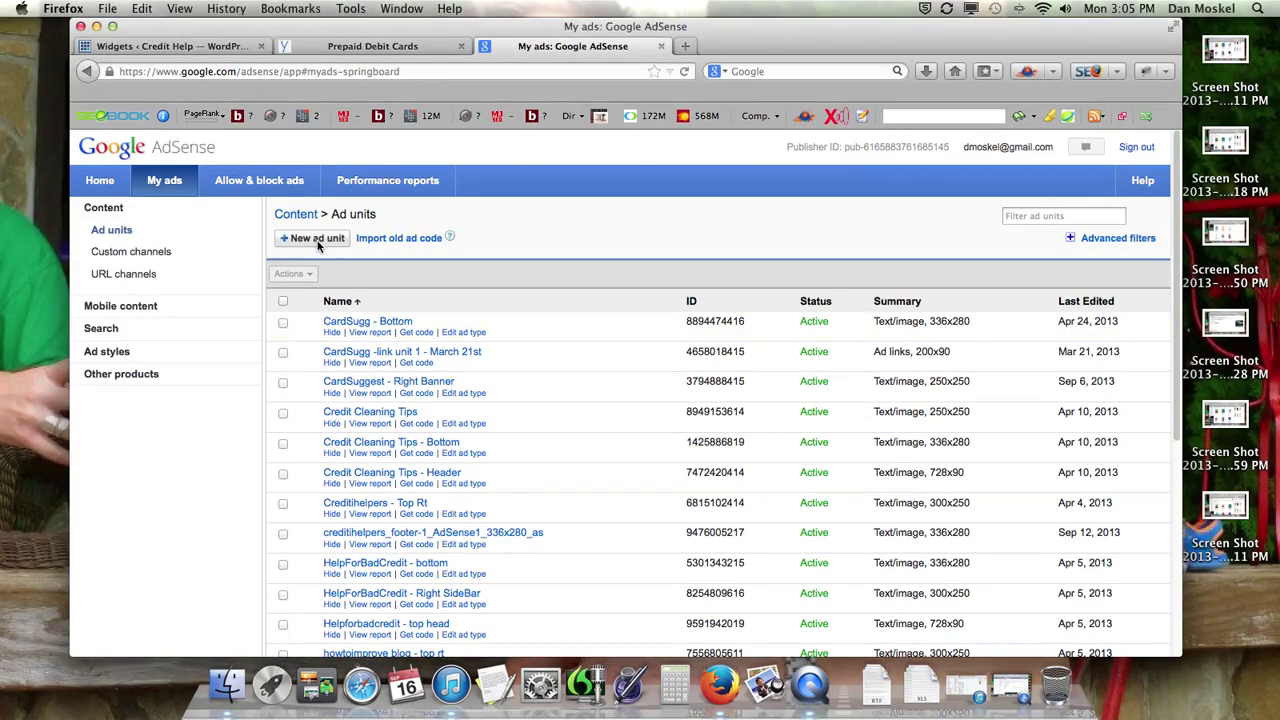
click(317, 242)
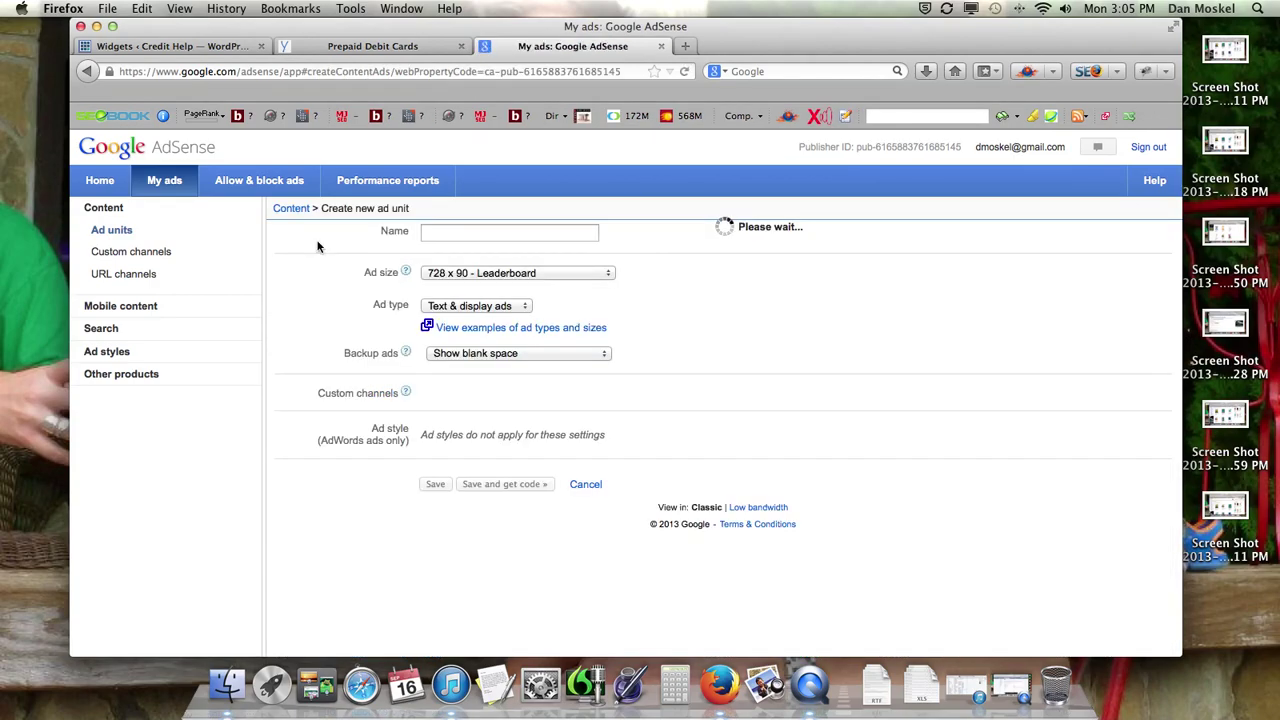
click(595, 275)
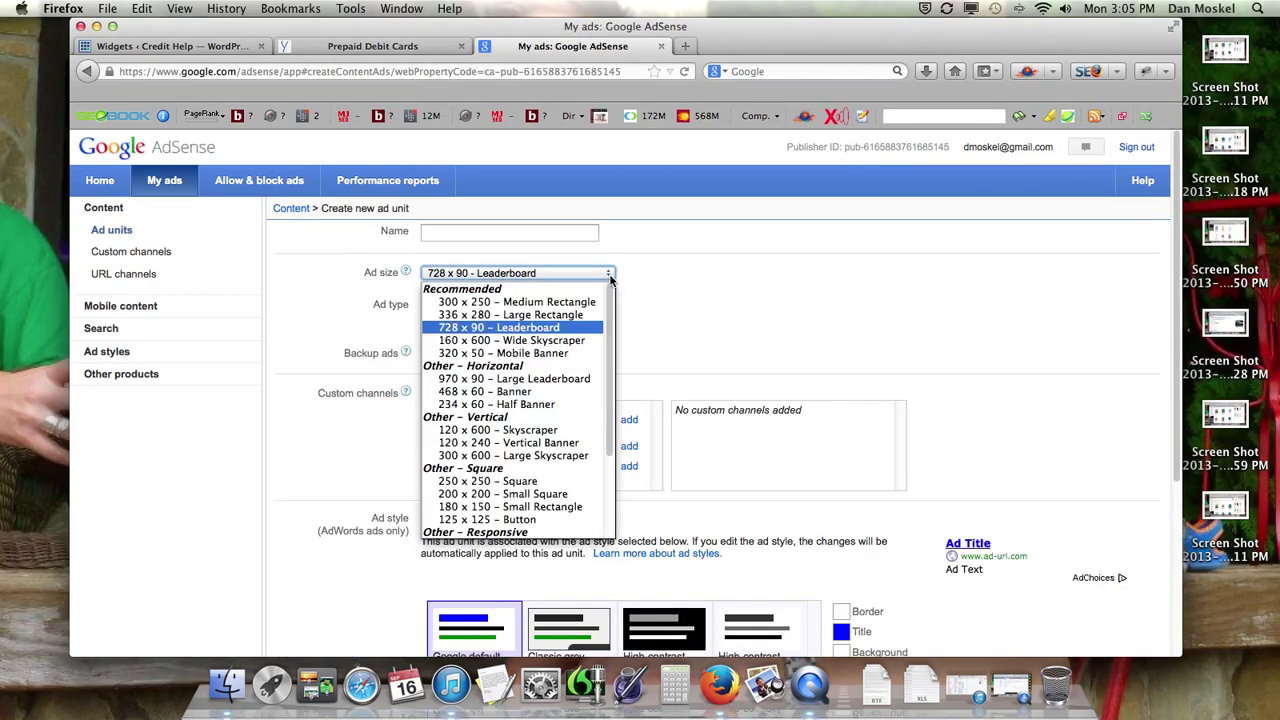
click(510, 483)
click(531, 230)
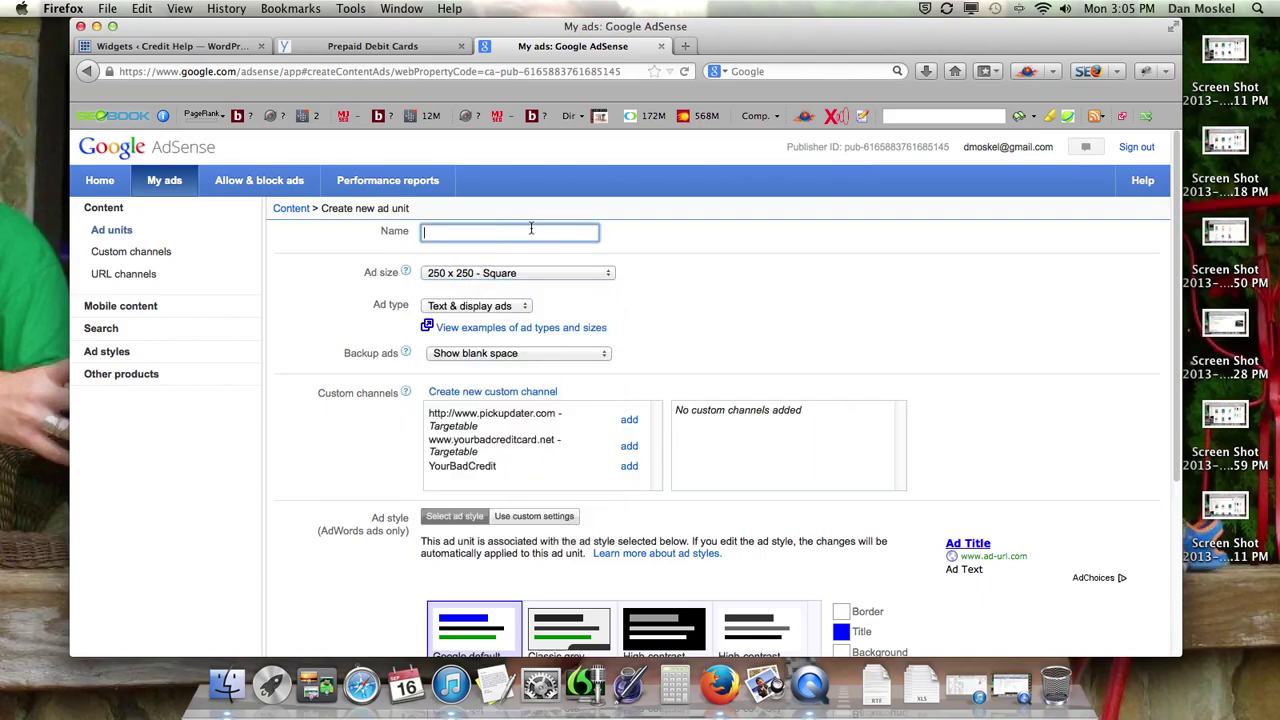
text(Sidebar - ybcc - joe)
scroll(645, 316, down, 2)
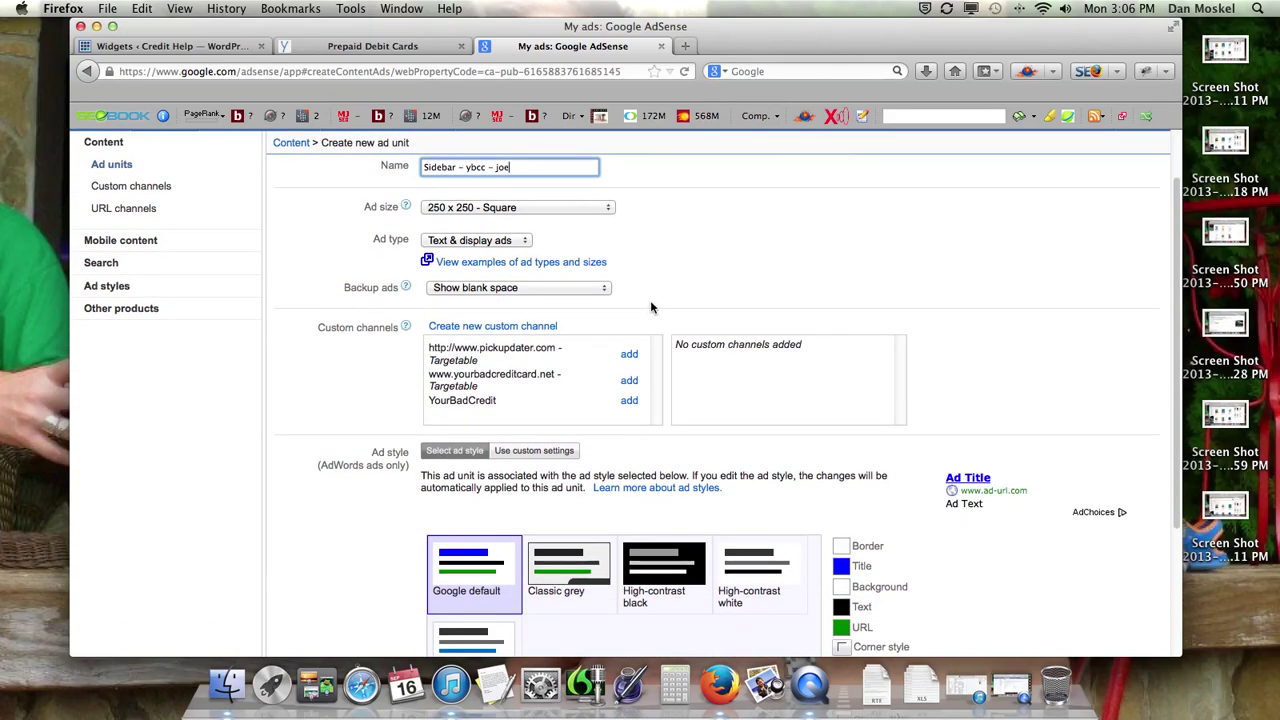
click(630, 383)
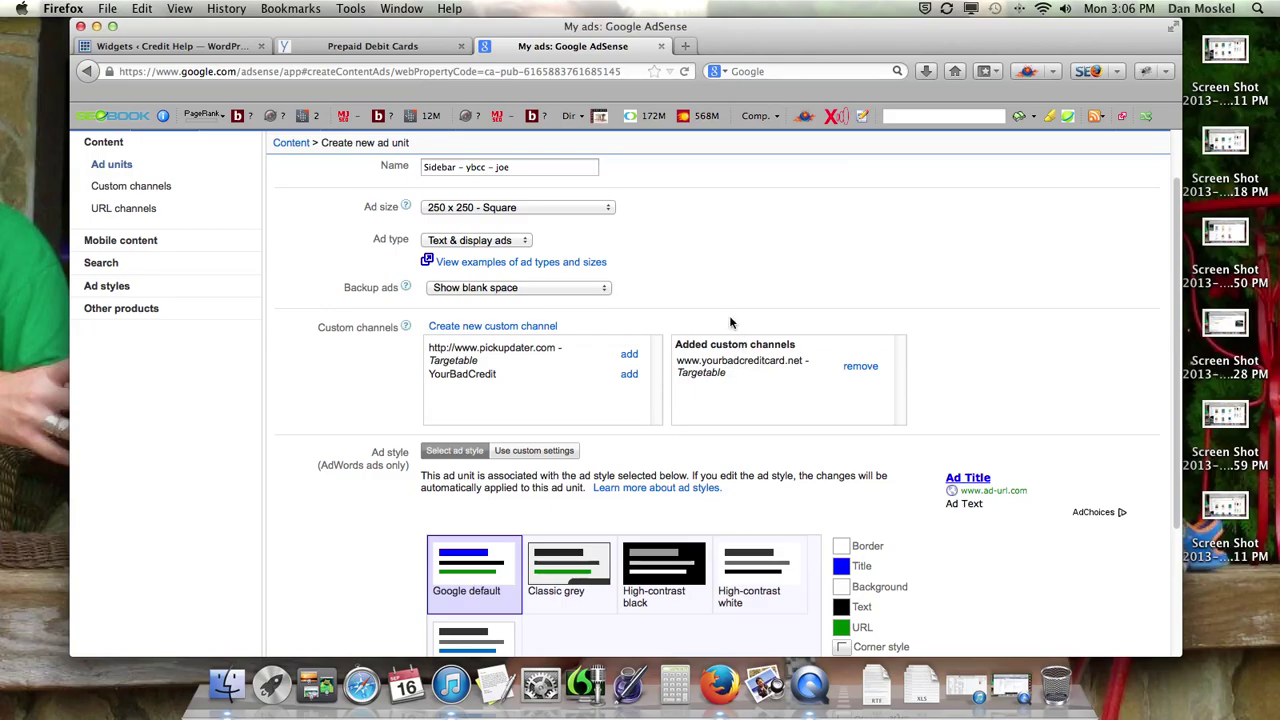
Preview the Classic grey, High-contrast white, High-contrast black and Modern white styles, then keep Google default
scroll(725, 320, down, 5)
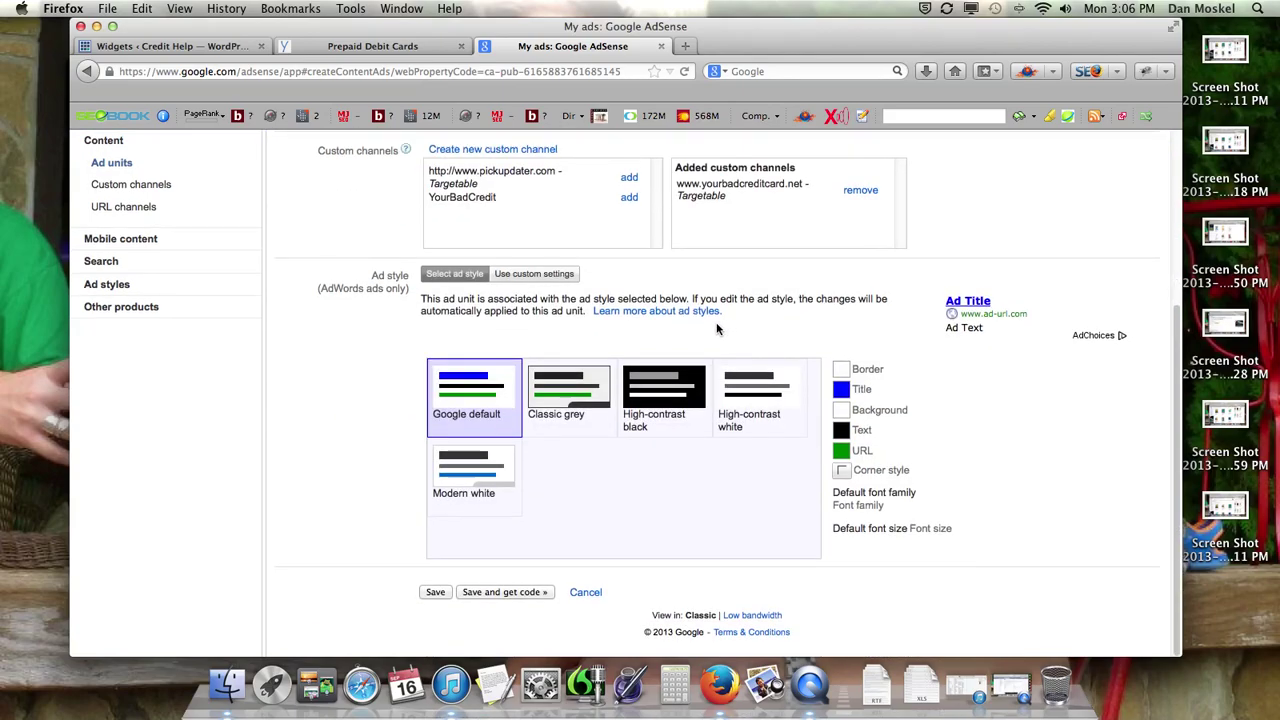
click(578, 400)
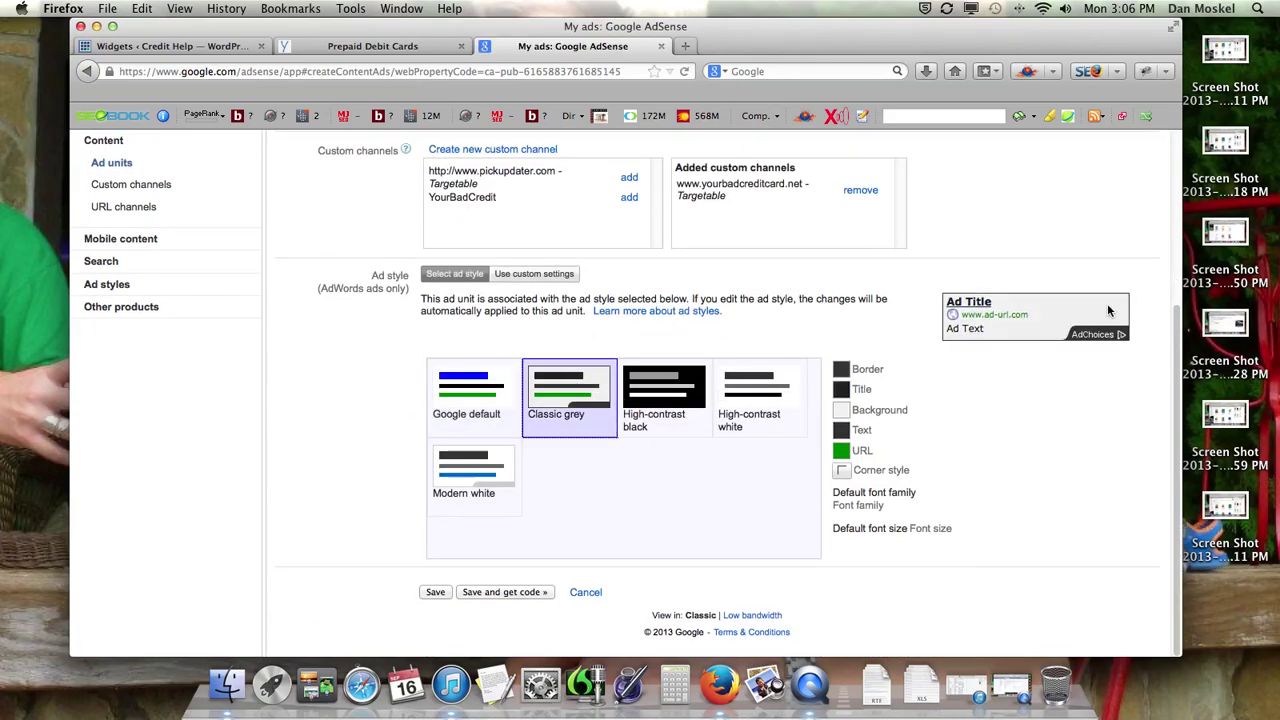
click(745, 403)
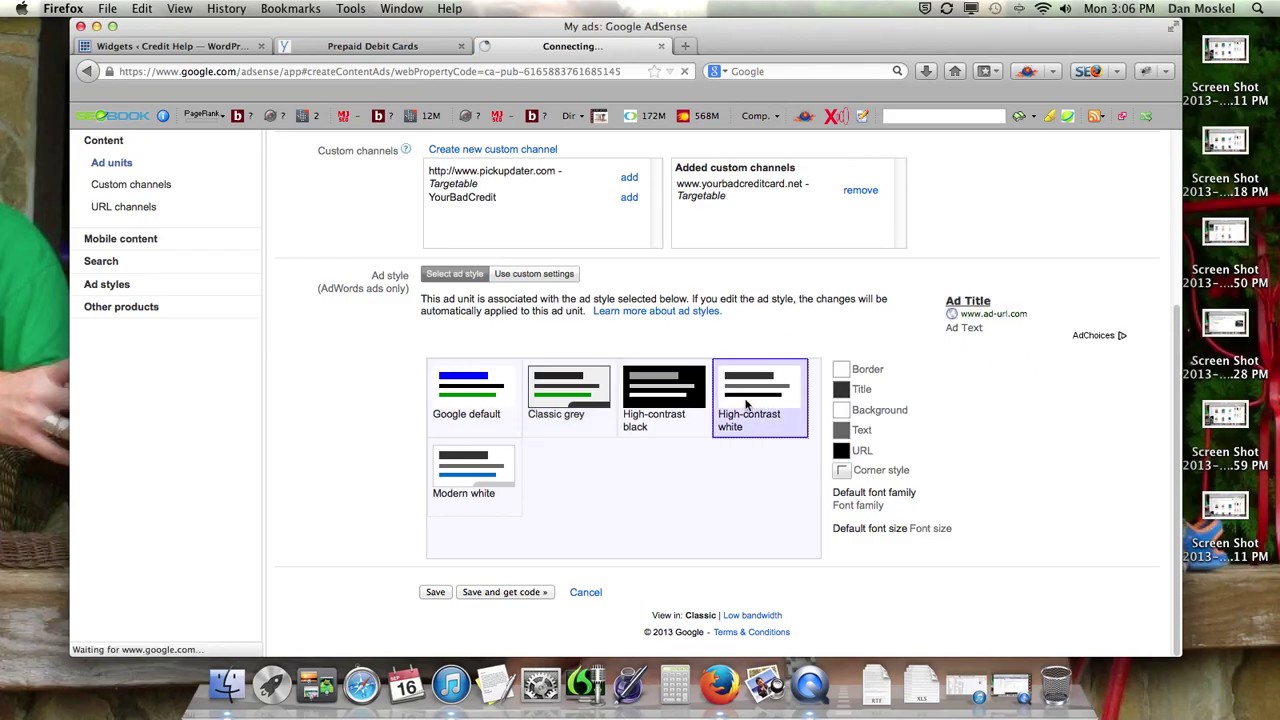
click(659, 401)
click(494, 479)
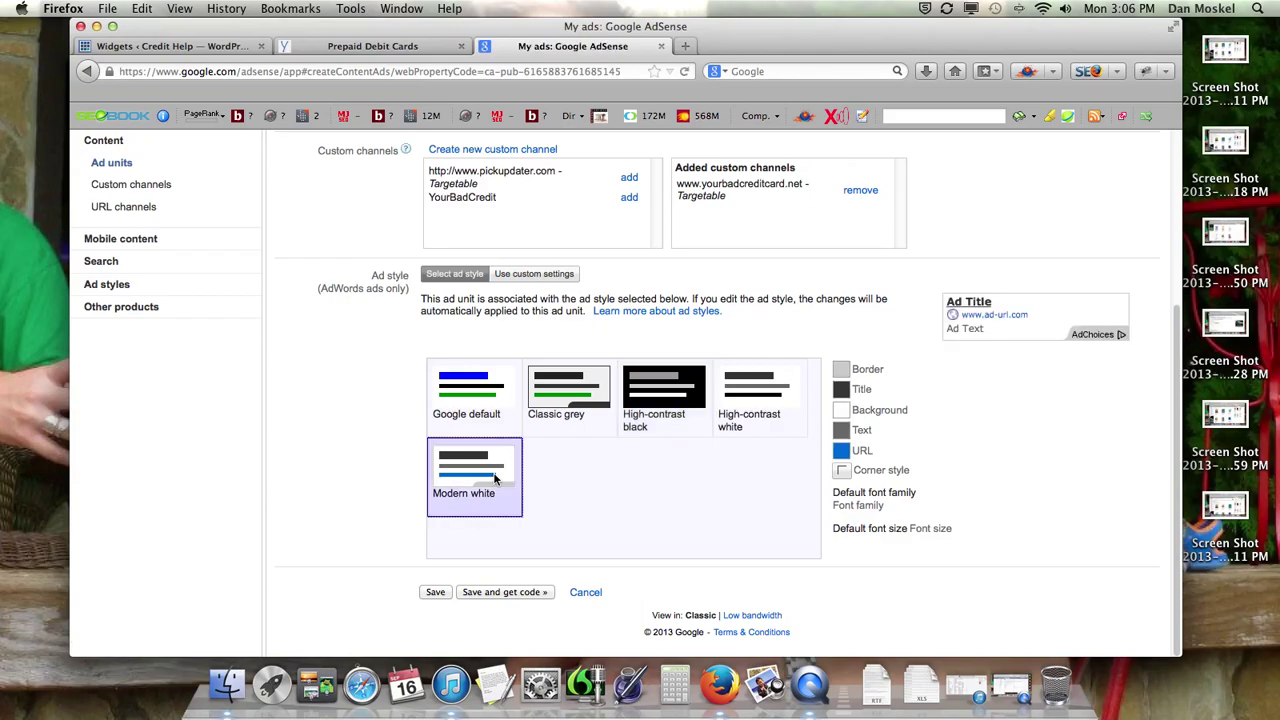
click(490, 418)
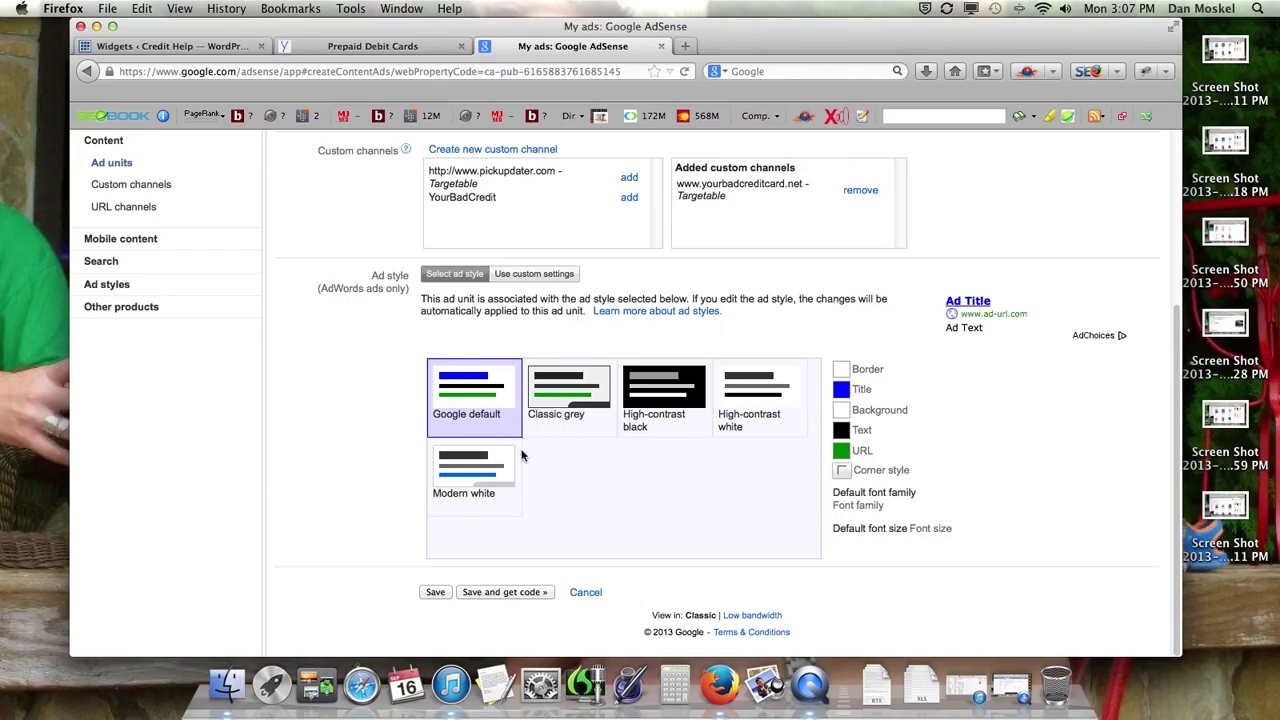
Save the 250 x 250 unit, copy its generated ad code, and go to the WordPress Widgets page
click(533, 591)
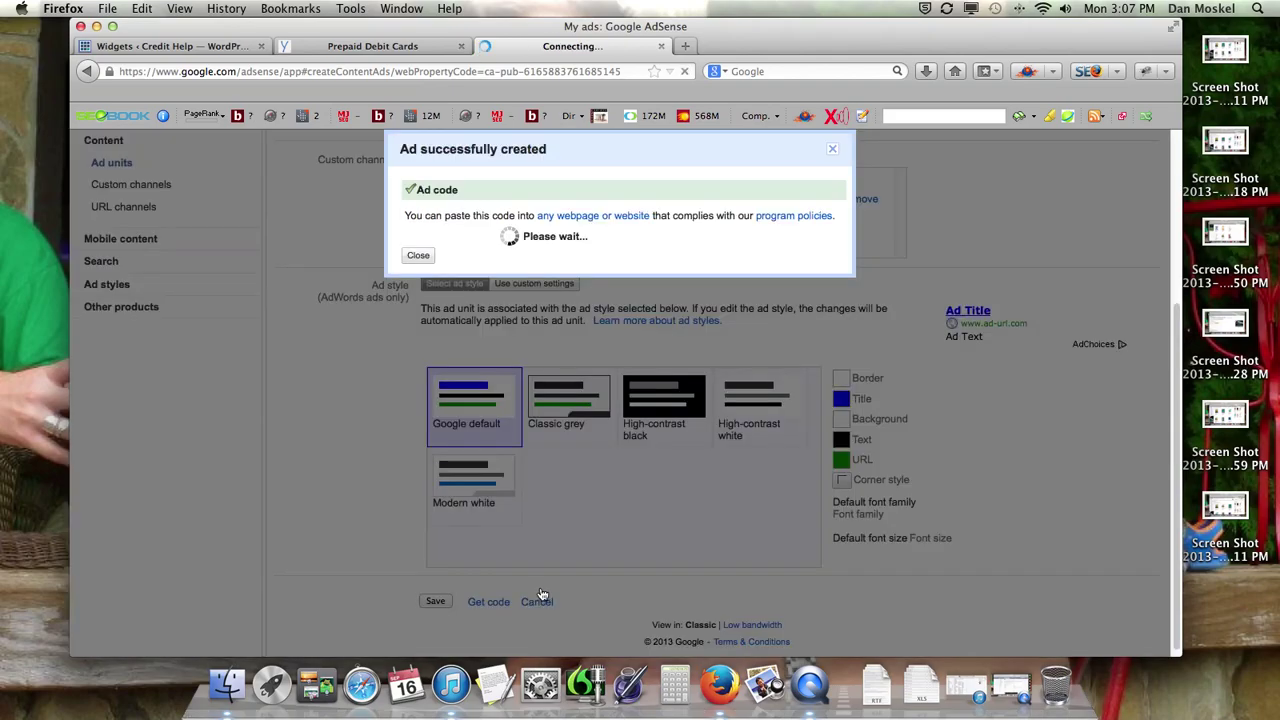
click(535, 305)
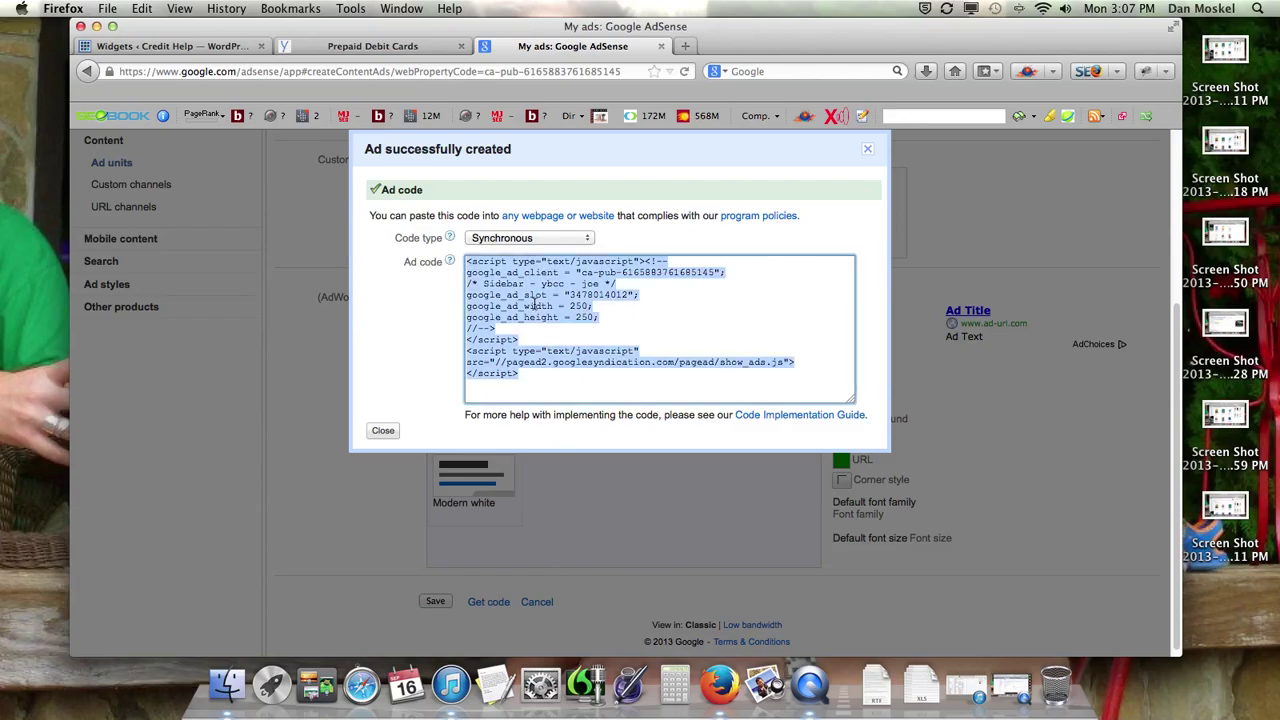
right_click(530, 288)
click(572, 343)
right_click(538, 300)
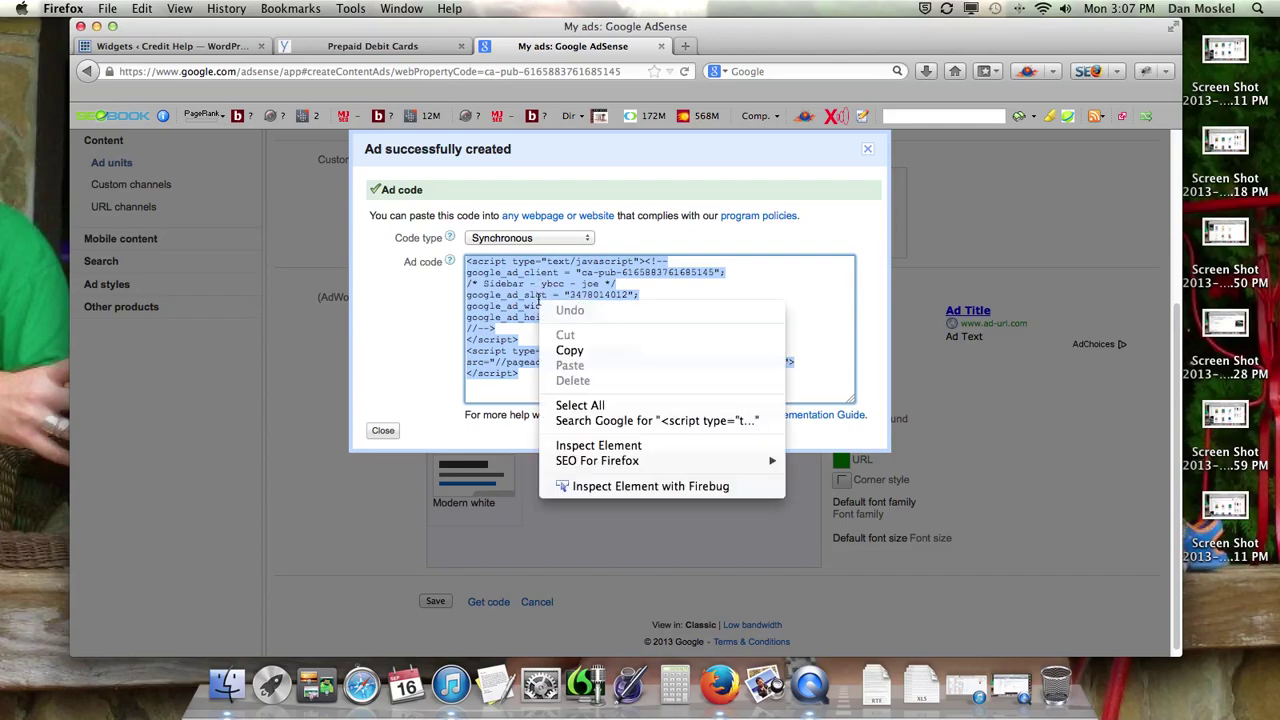
click(590, 356)
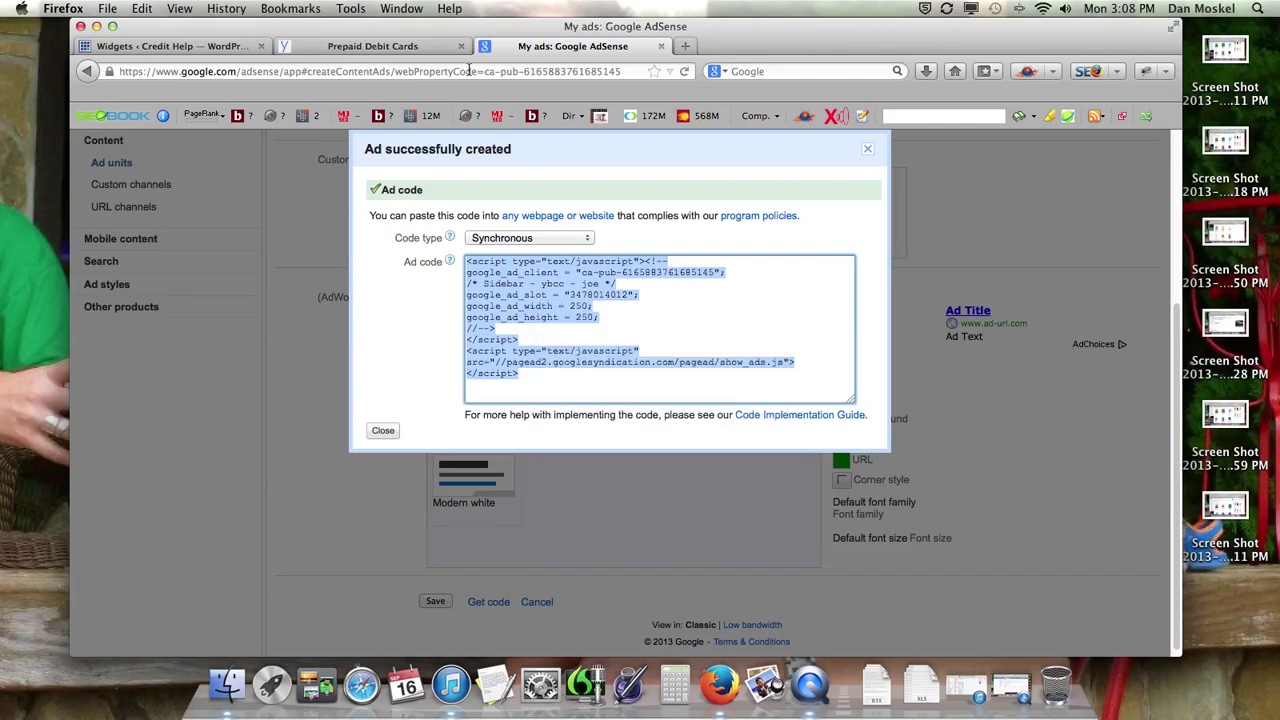
click(222, 50)
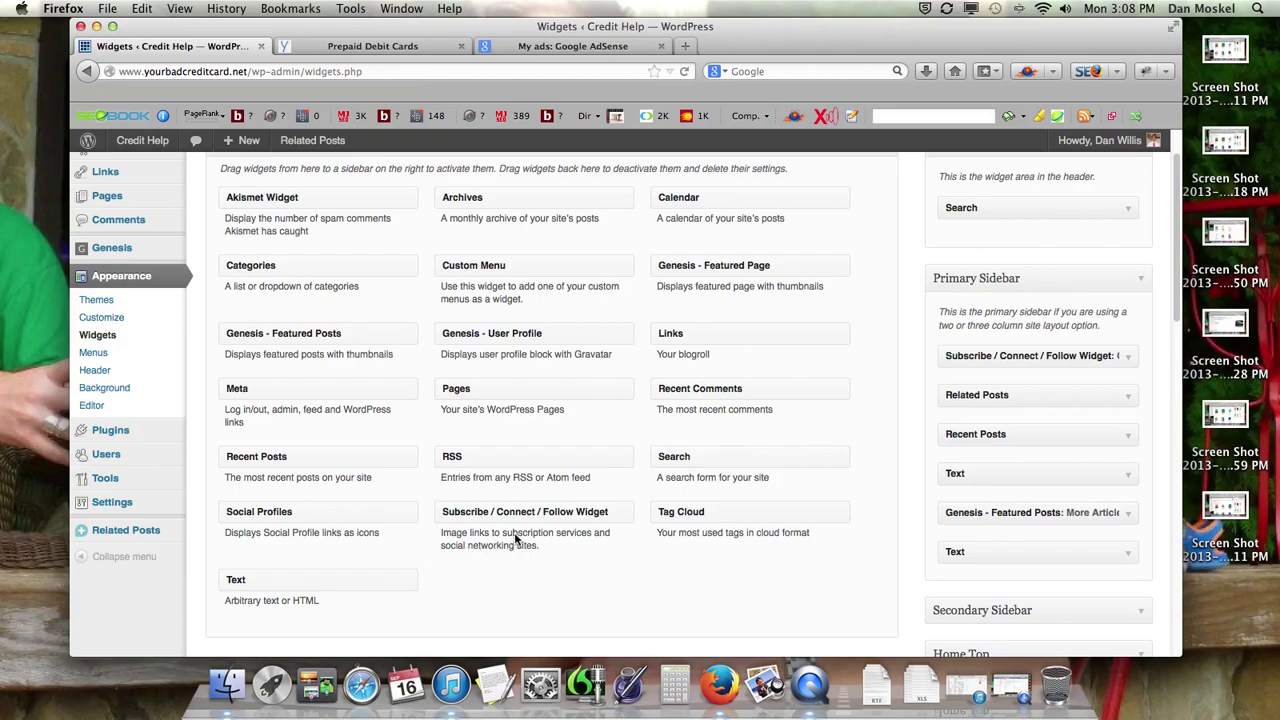
Add a Text widget to the Primary Sidebar, paste the AdSense ad code into it, and save
drag(368, 580, 1096, 435)
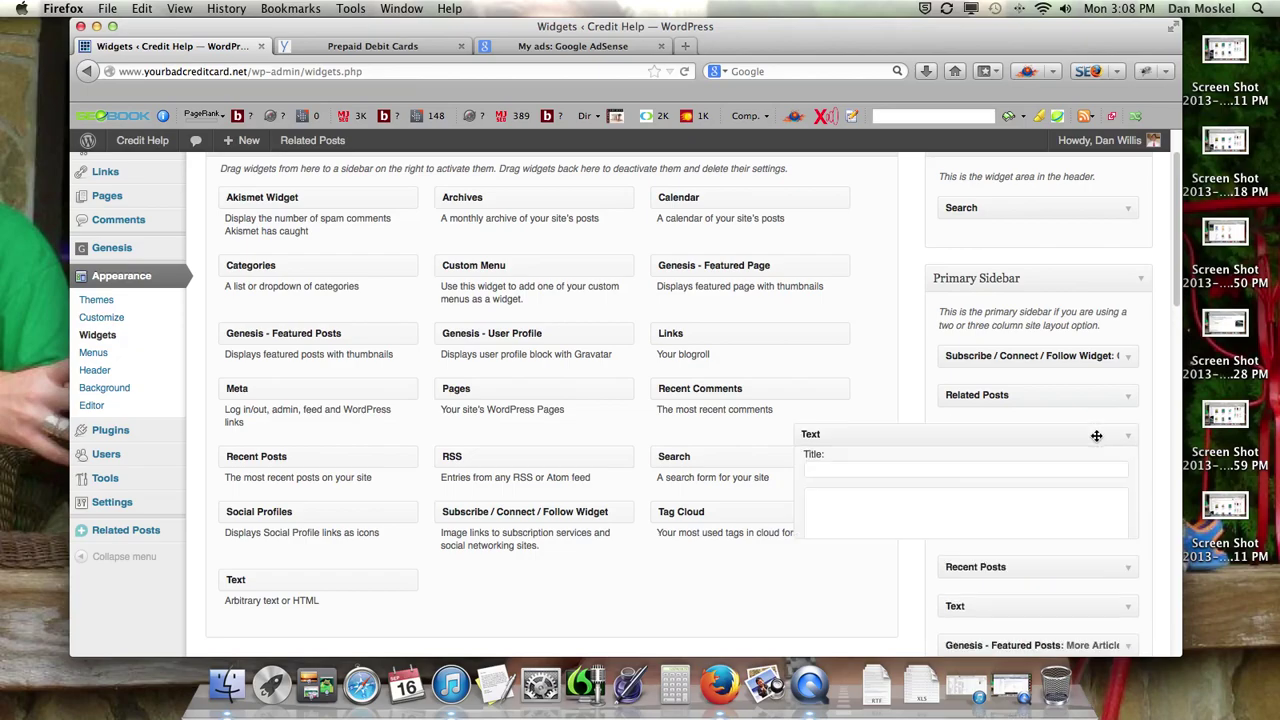
click(942, 507)
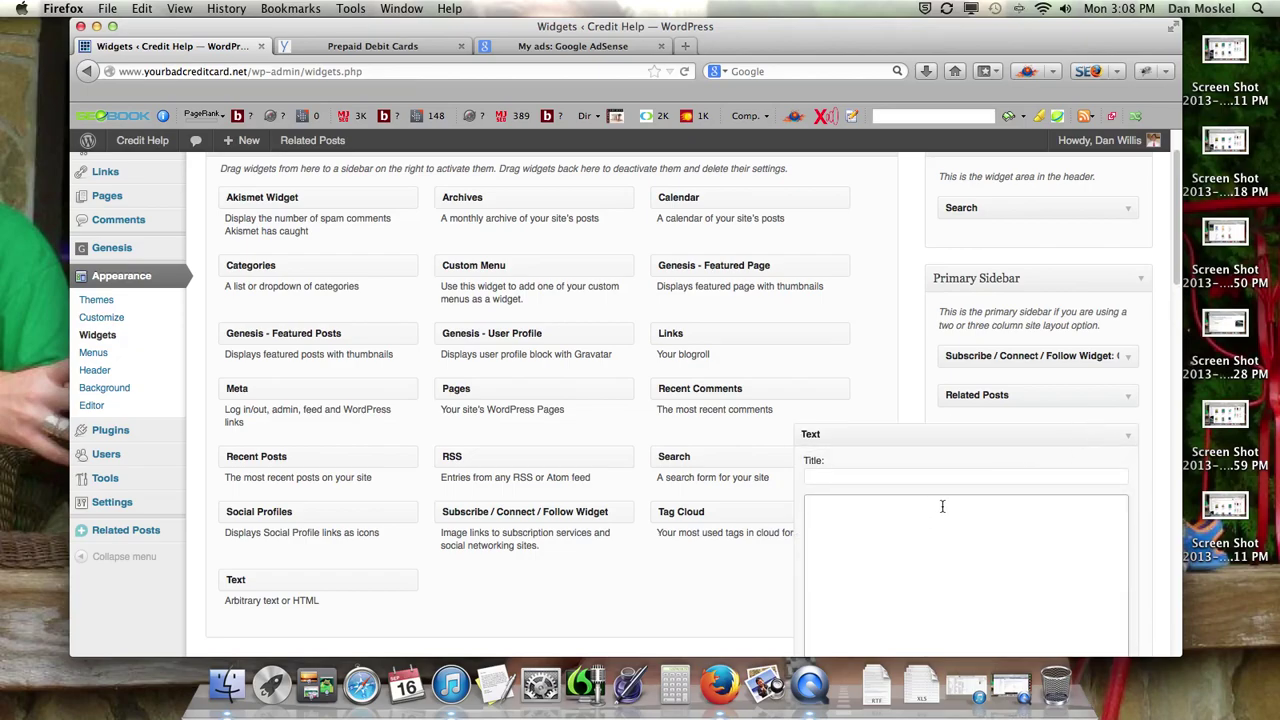
key(super+v)
scroll(970, 518, down, 2)
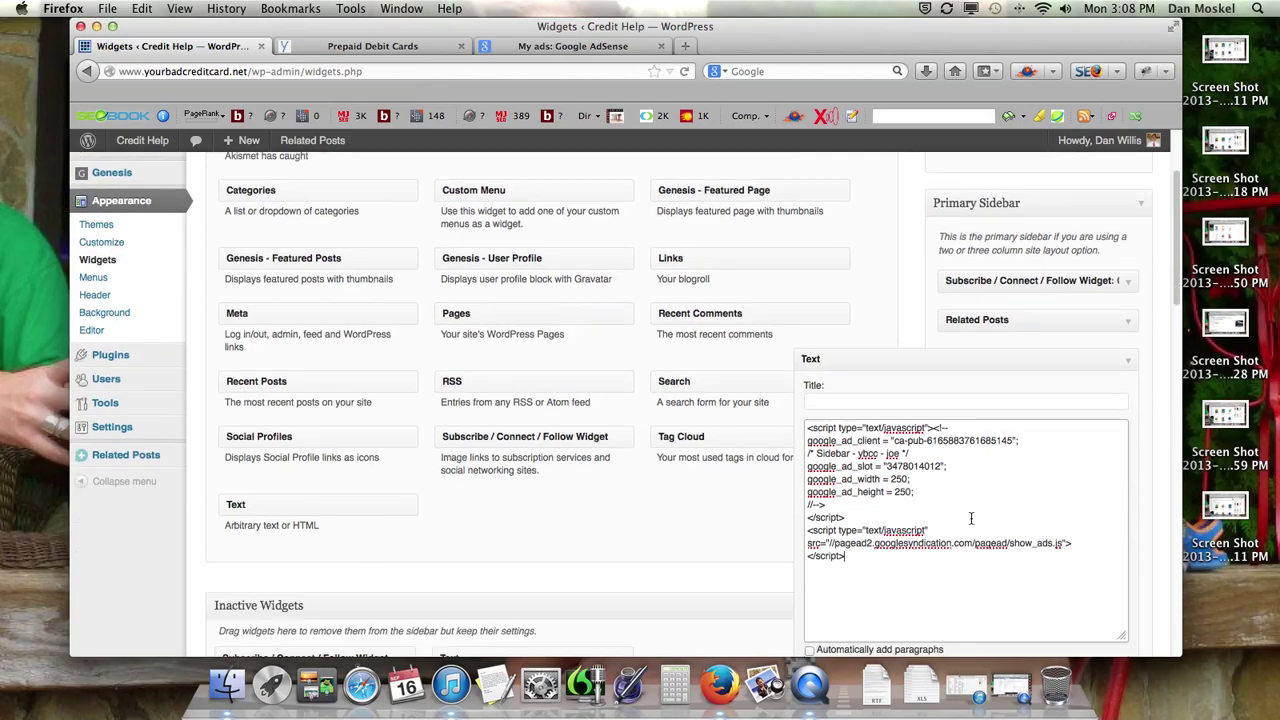
scroll(970, 518, down, 3)
click(1122, 548)
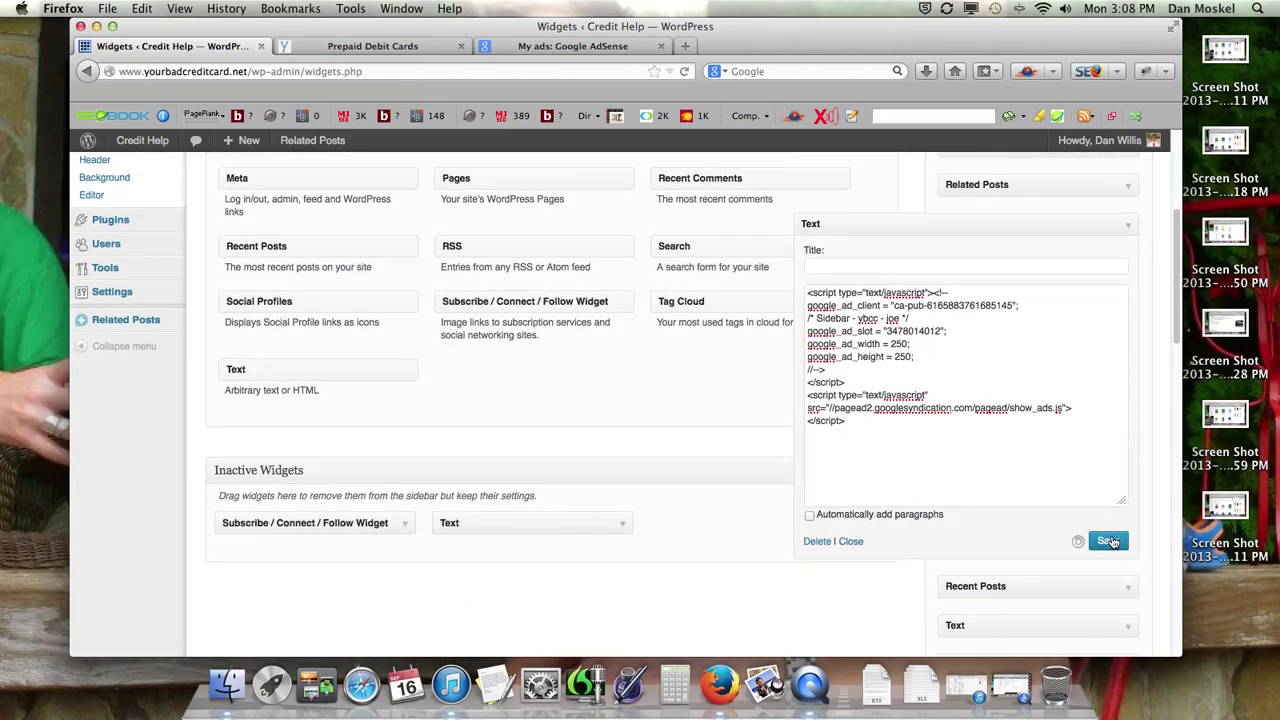
Reload the live Prepaid Debit Cards post and scroll through it to check the sidebar
click(394, 50)
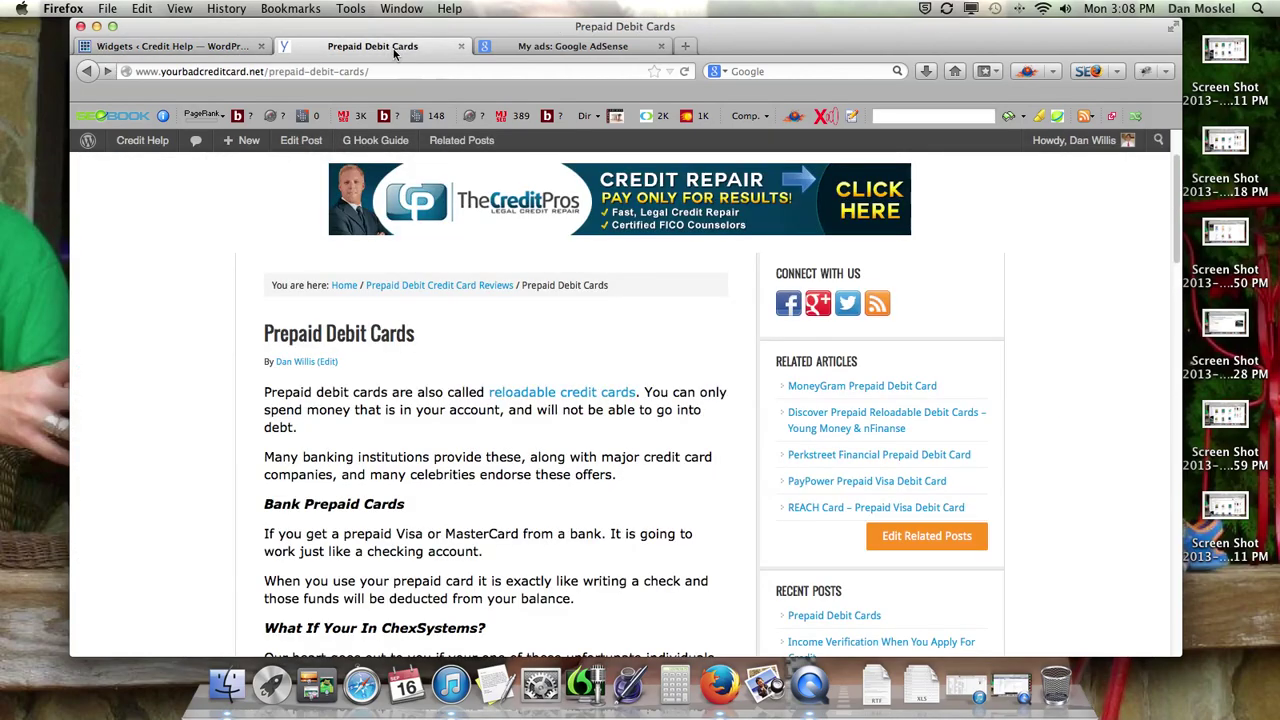
click(686, 72)
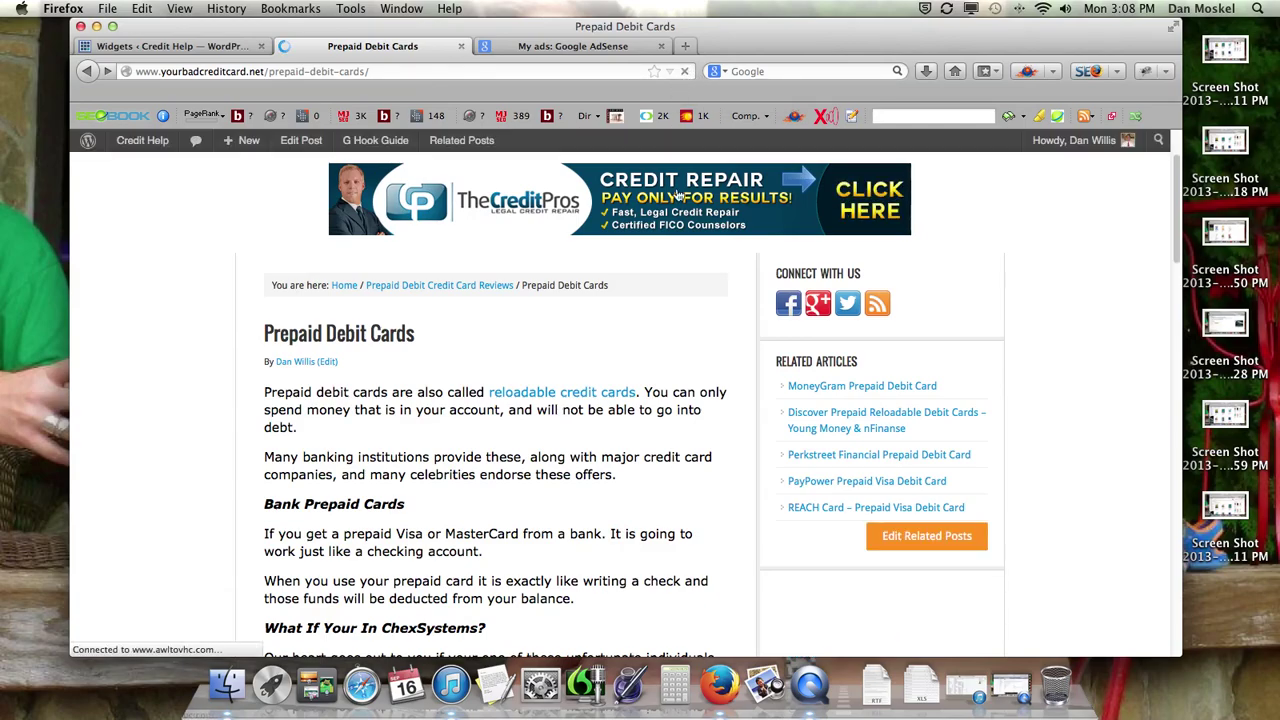
scroll(716, 266, down, 5)
scroll(716, 266, up, 4)
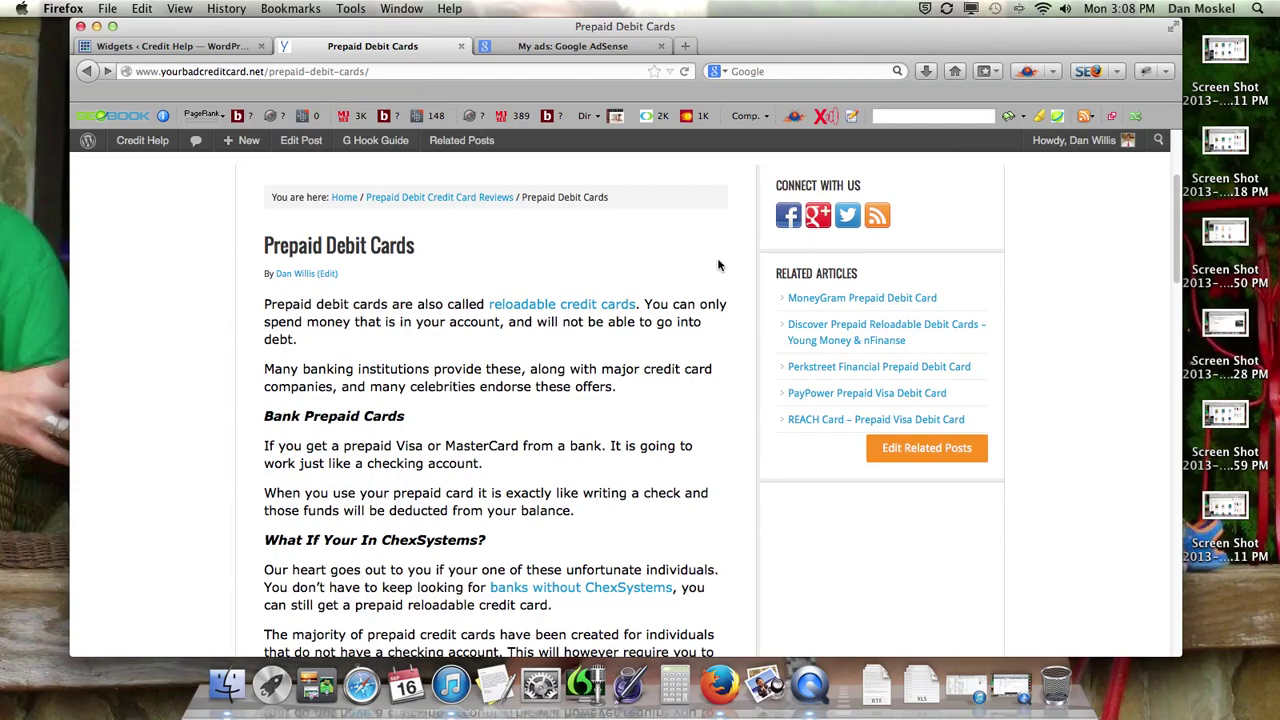
drag(265, 304, 398, 463)
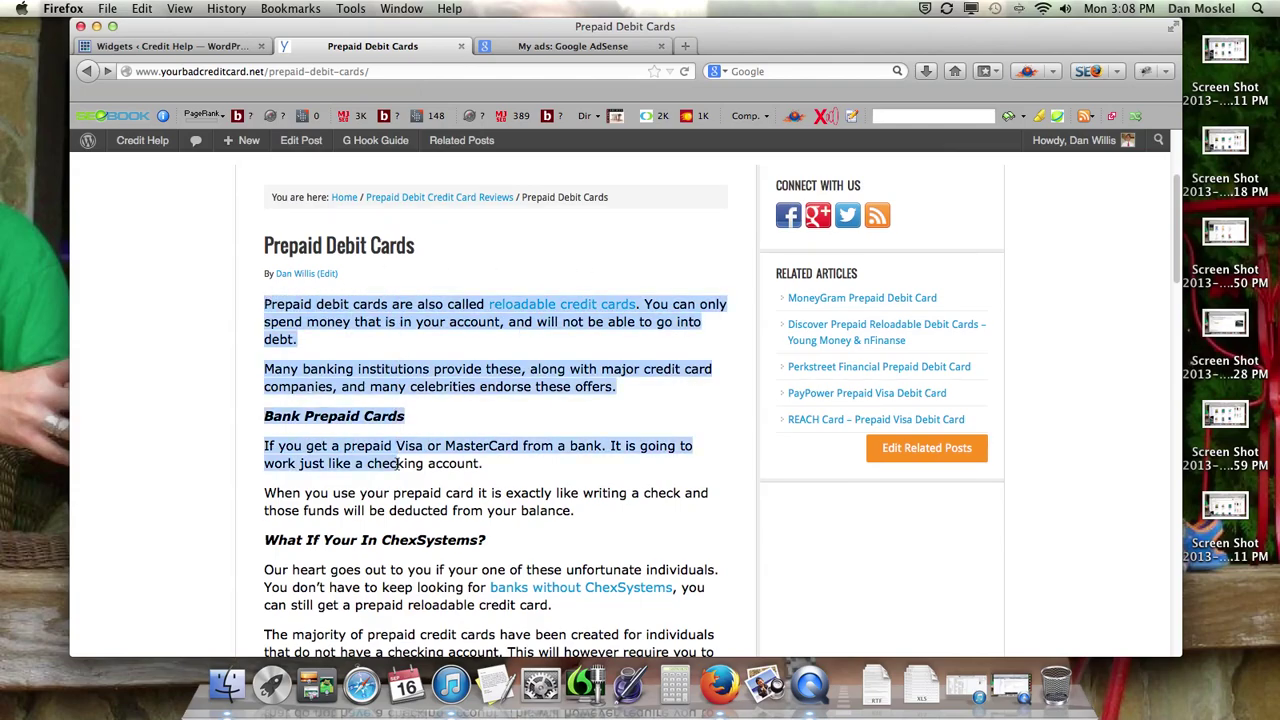
scroll(396, 461, up, 4)
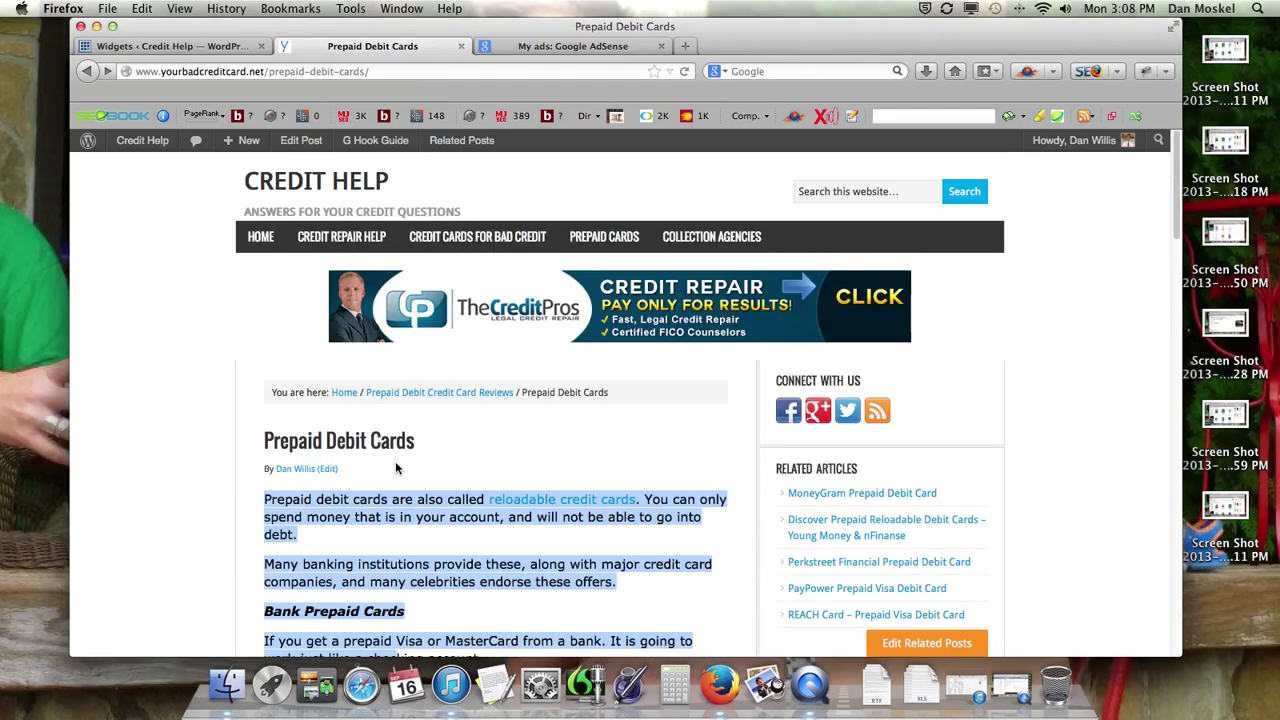
scroll(858, 473, down, 7)
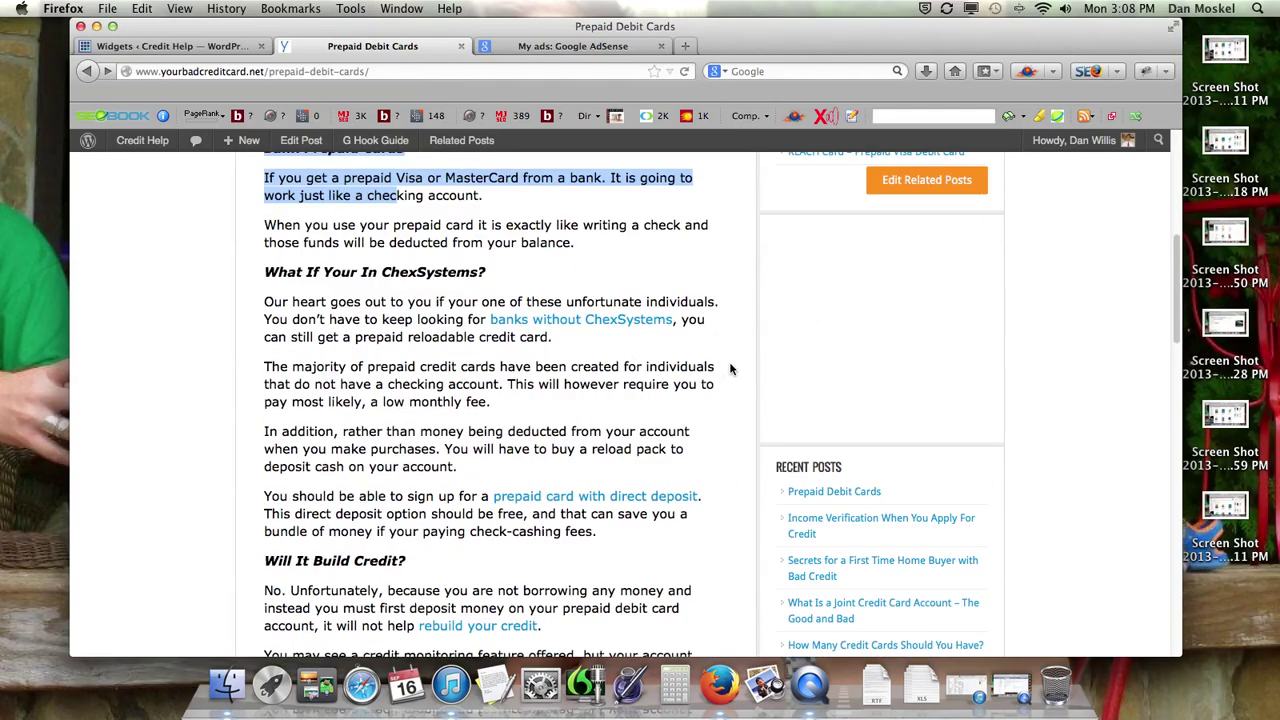
scroll(736, 346, down, 3)
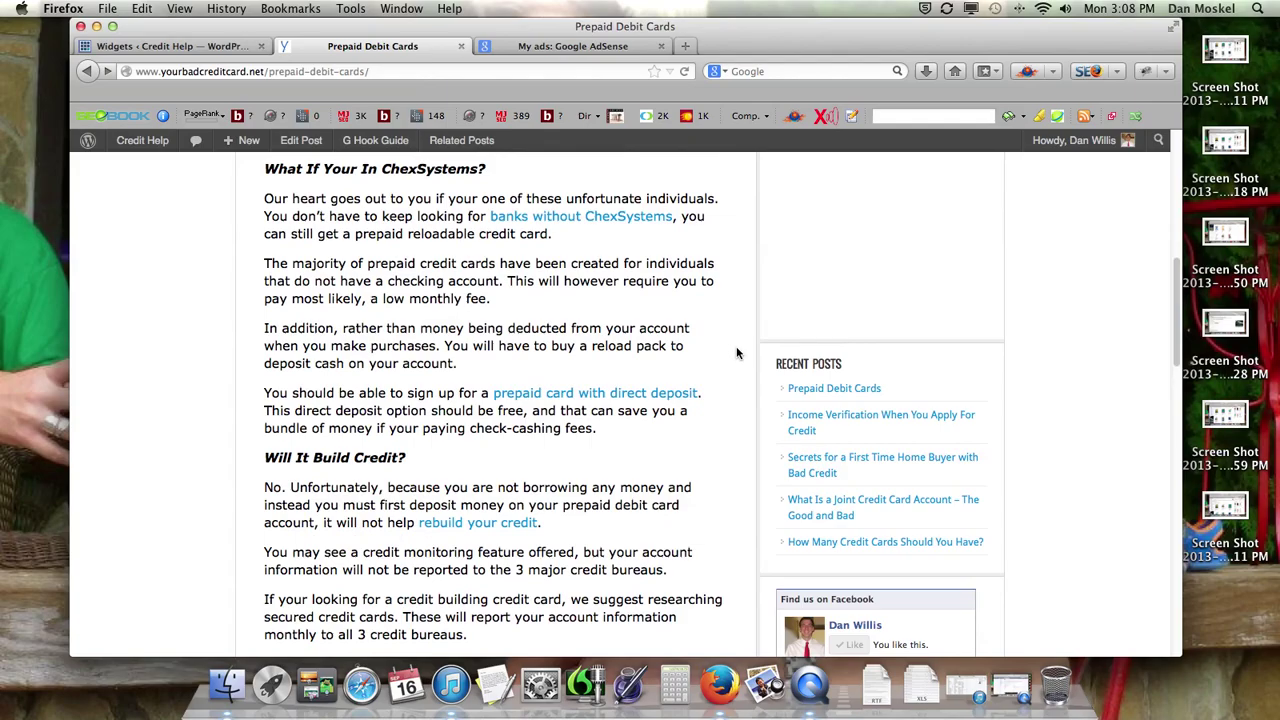
scroll(375, 237, up, 5)
scroll(375, 237, up, 3)
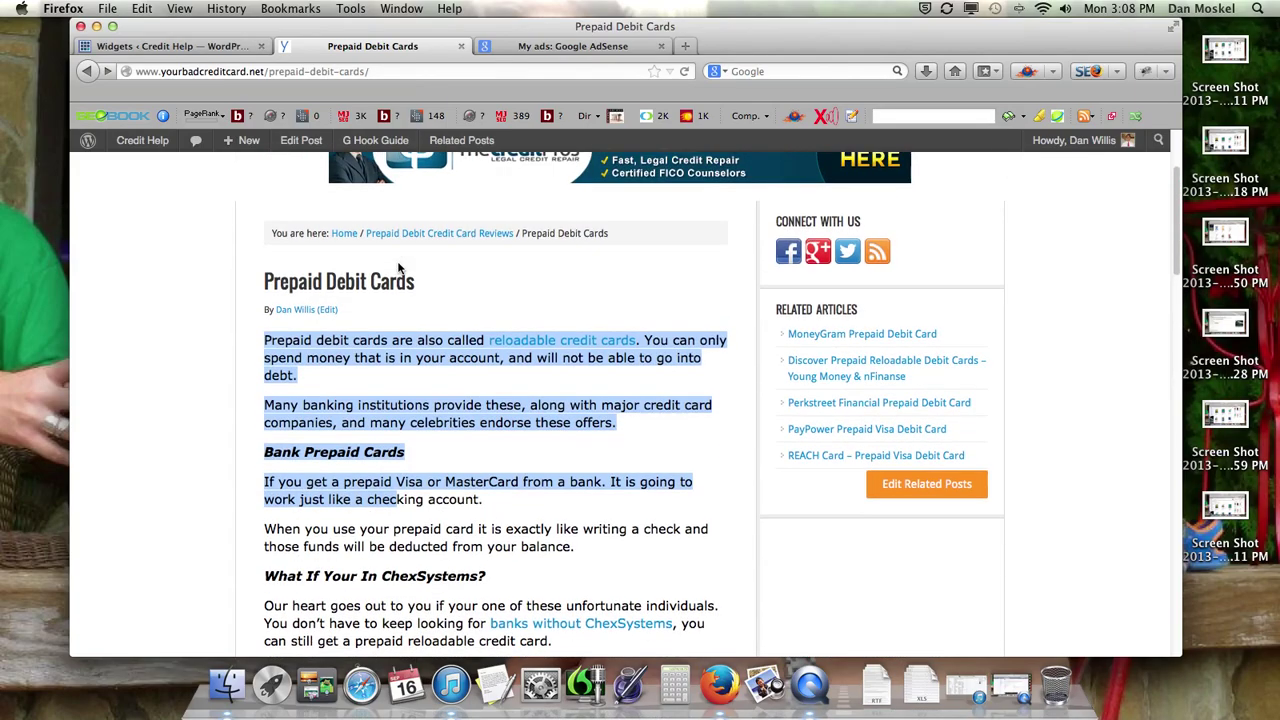
scroll(927, 440, down, 6)
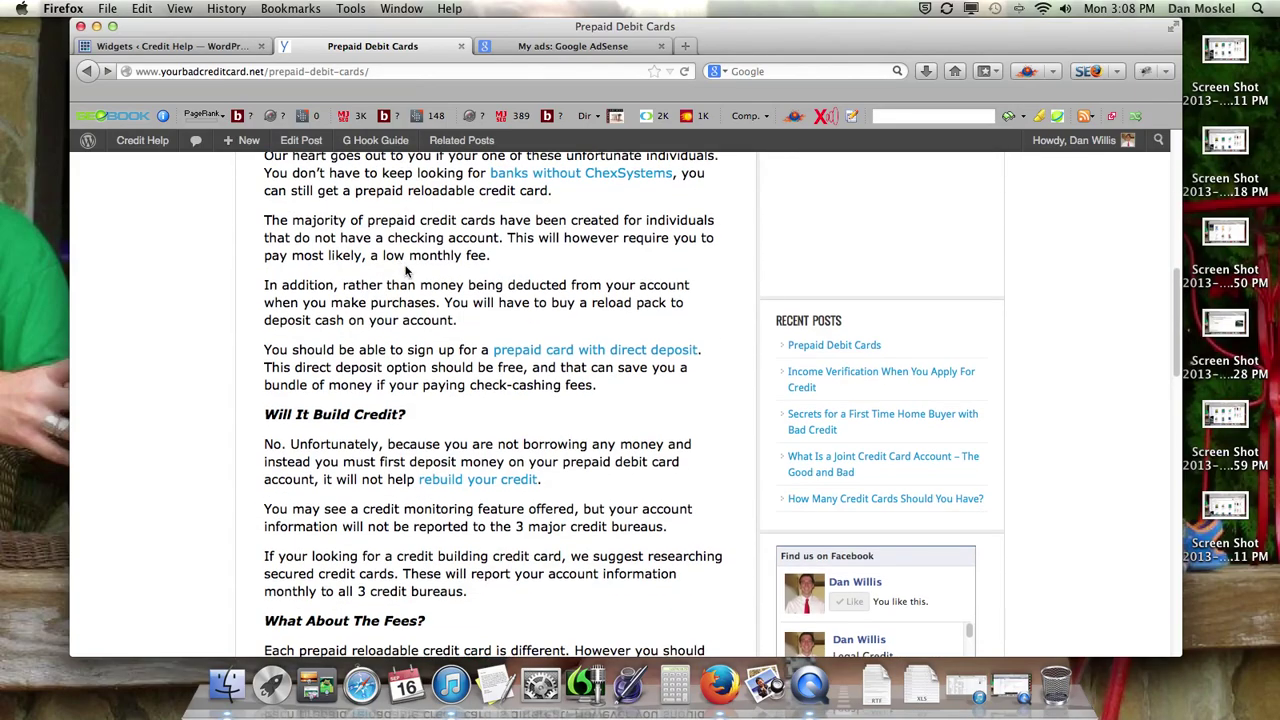
Open 'Secrets for a First Time Home Buyer with Bad Credit' from Recent Posts and browse the article
click(850, 420)
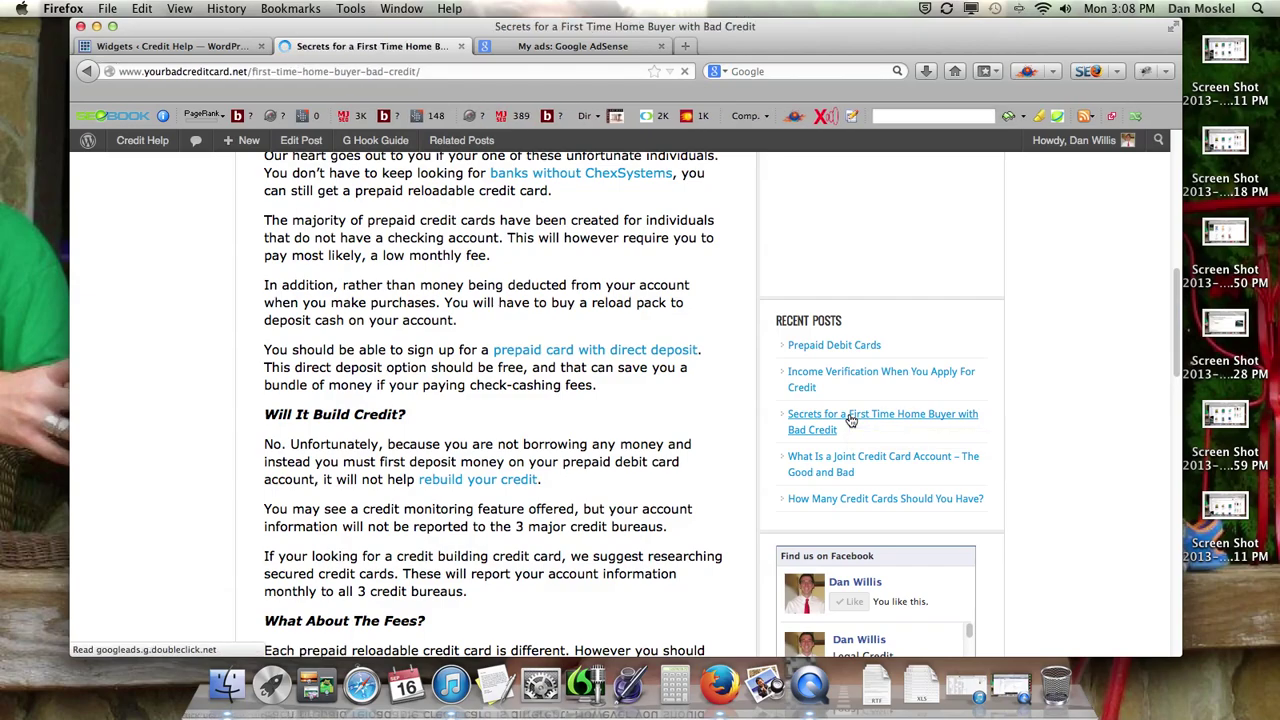
scroll(663, 447, down, 5)
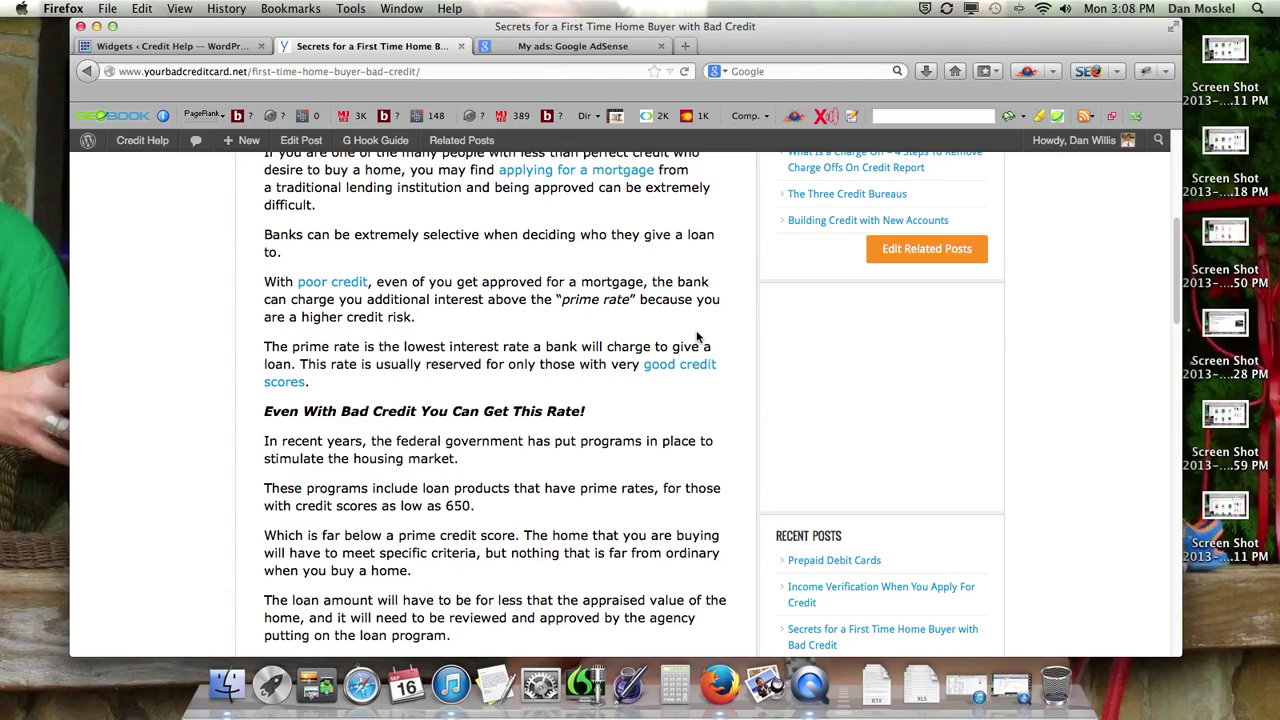
scroll(570, 315, up, 3)
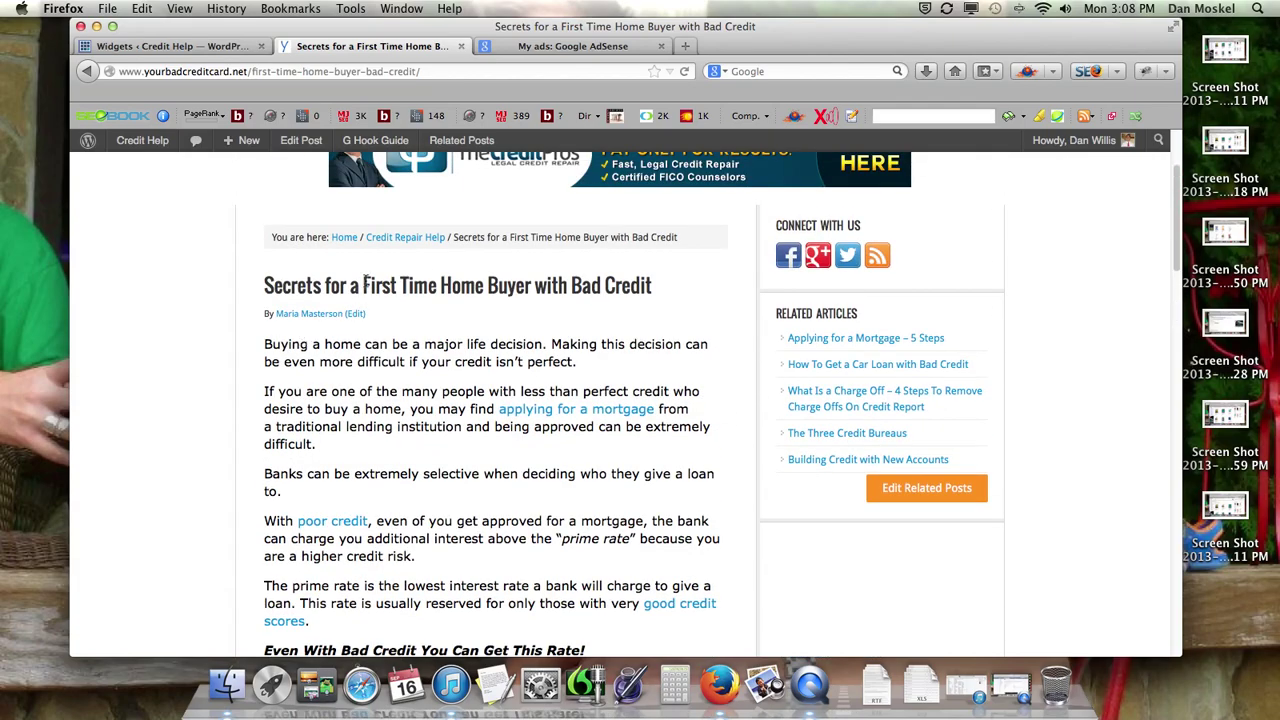
drag(362, 288, 651, 288)
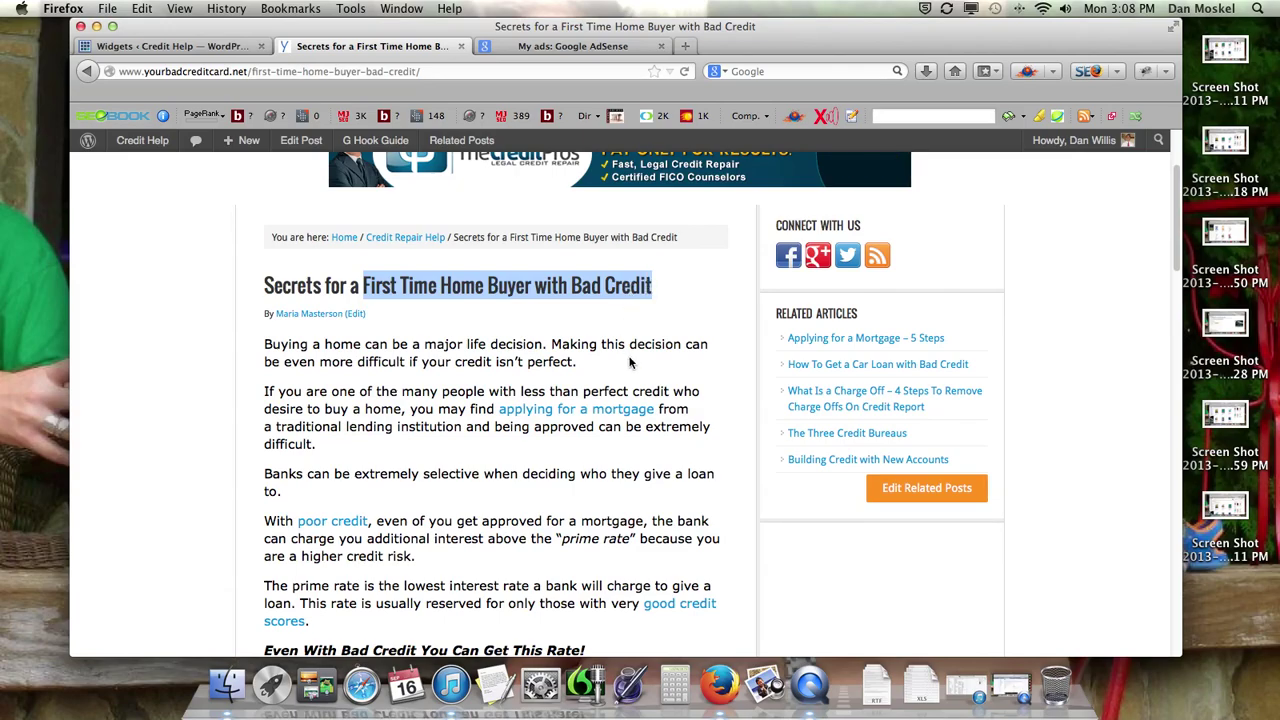
scroll(734, 409, down, 5)
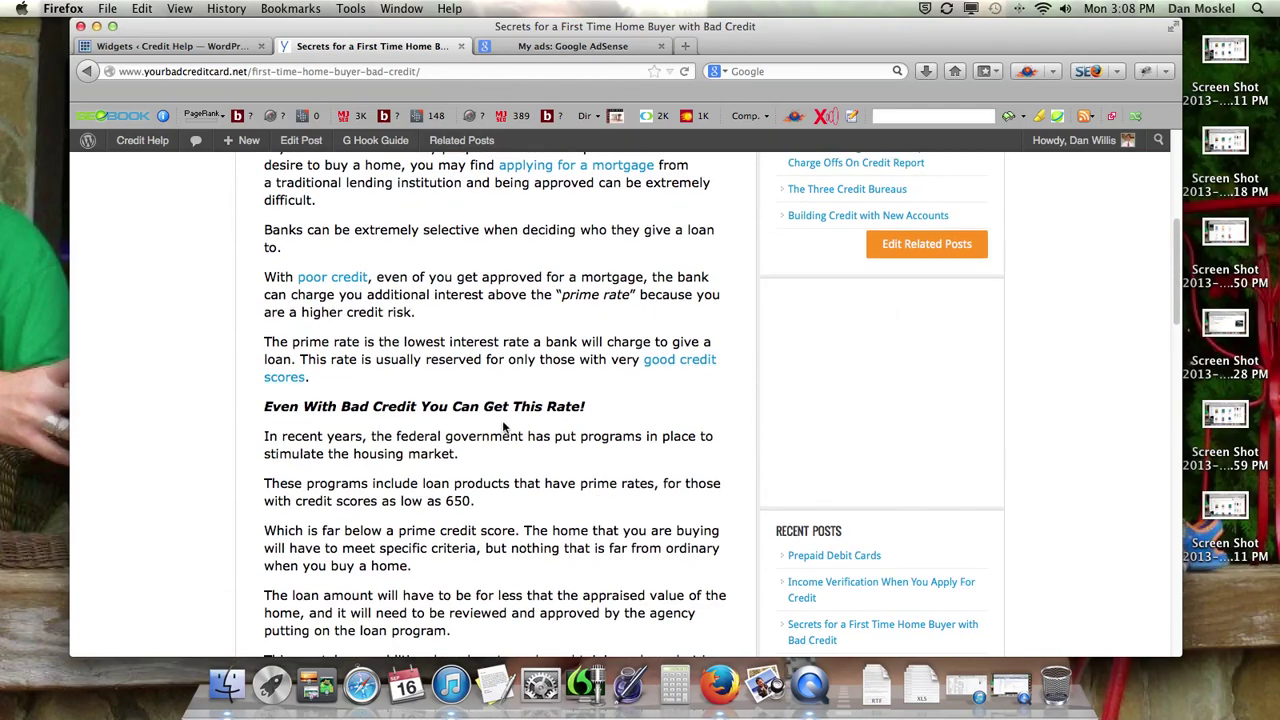
scroll(508, 401, up, 5)
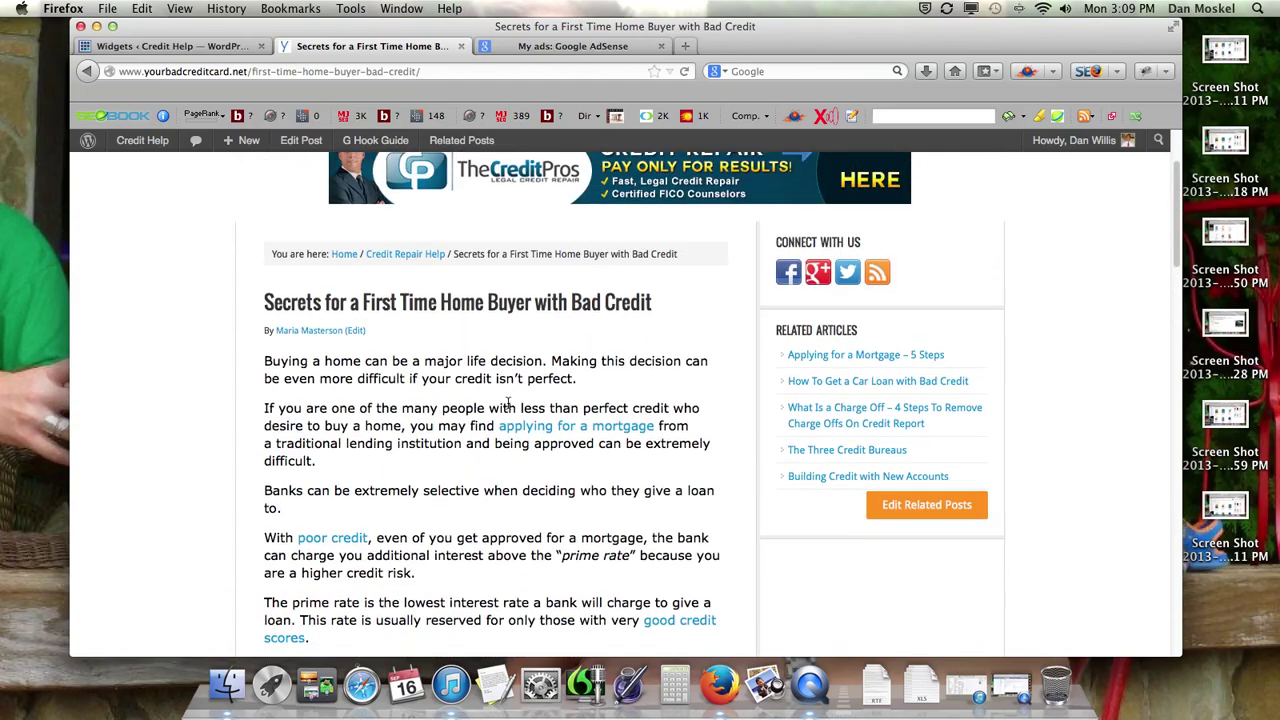
scroll(508, 403, up, 1)
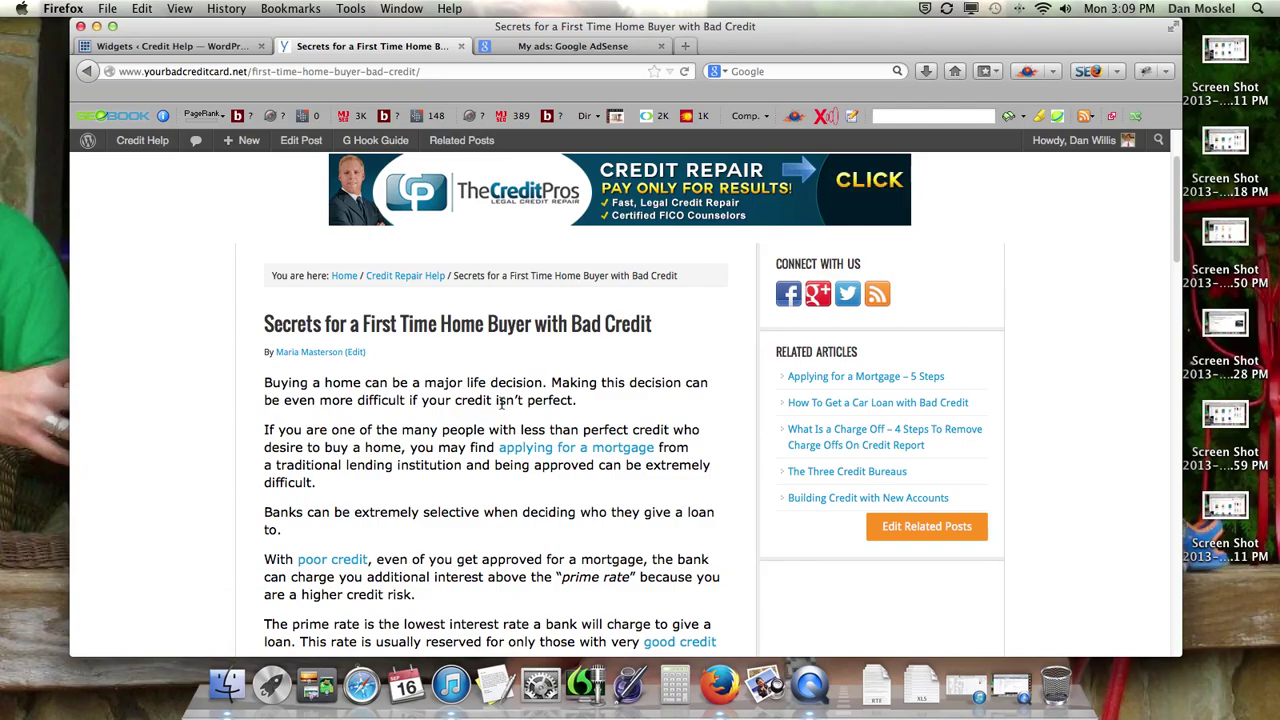
drag(362, 323, 652, 324)
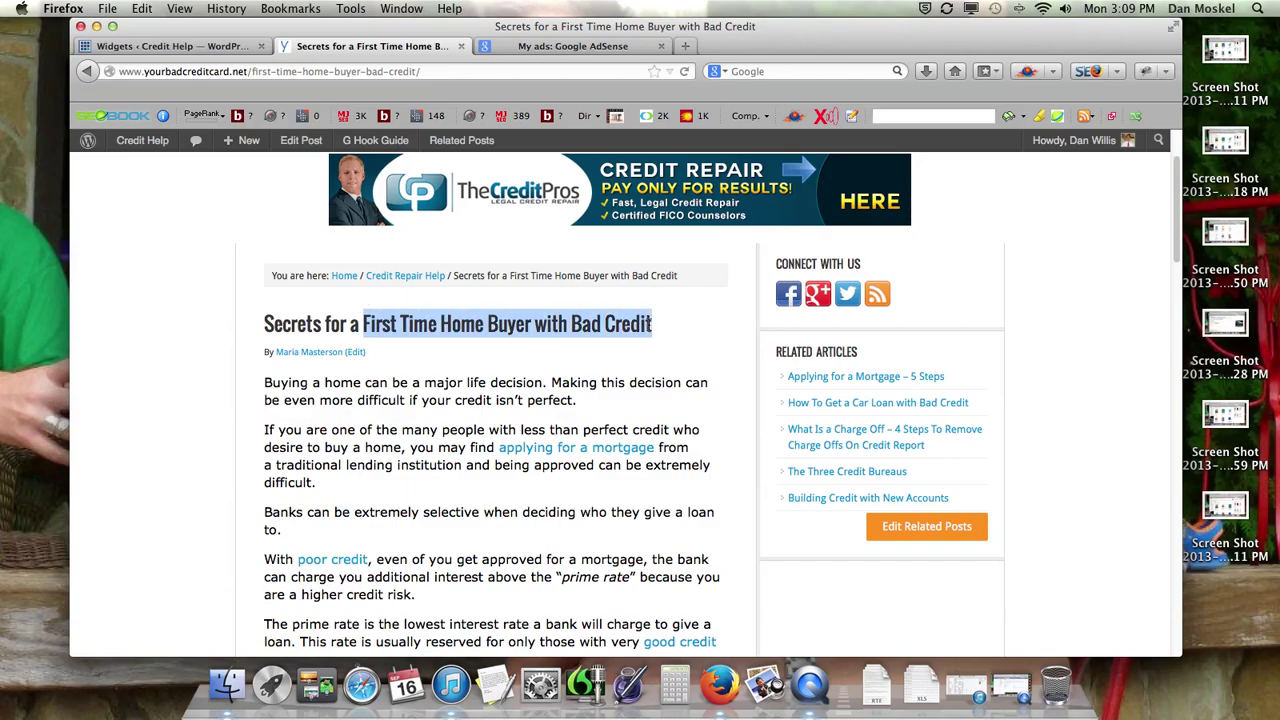
scroll(362, 293, up, 3)
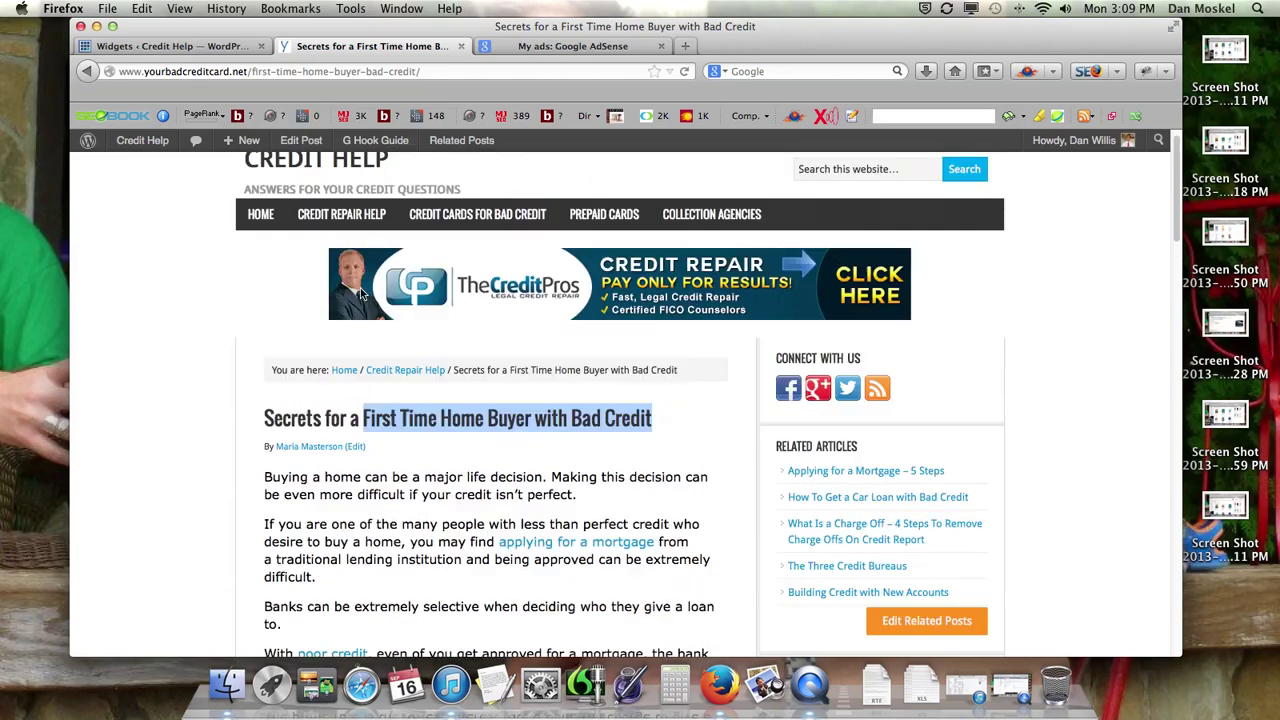